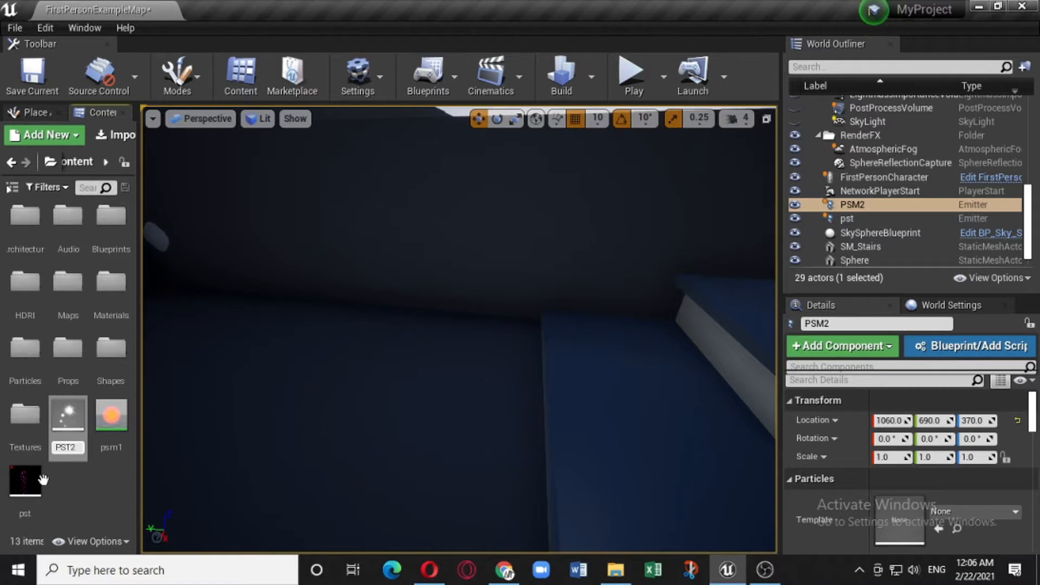
# - Name the new particle system PST2 and open it for editing
pyautogui.press('Return')
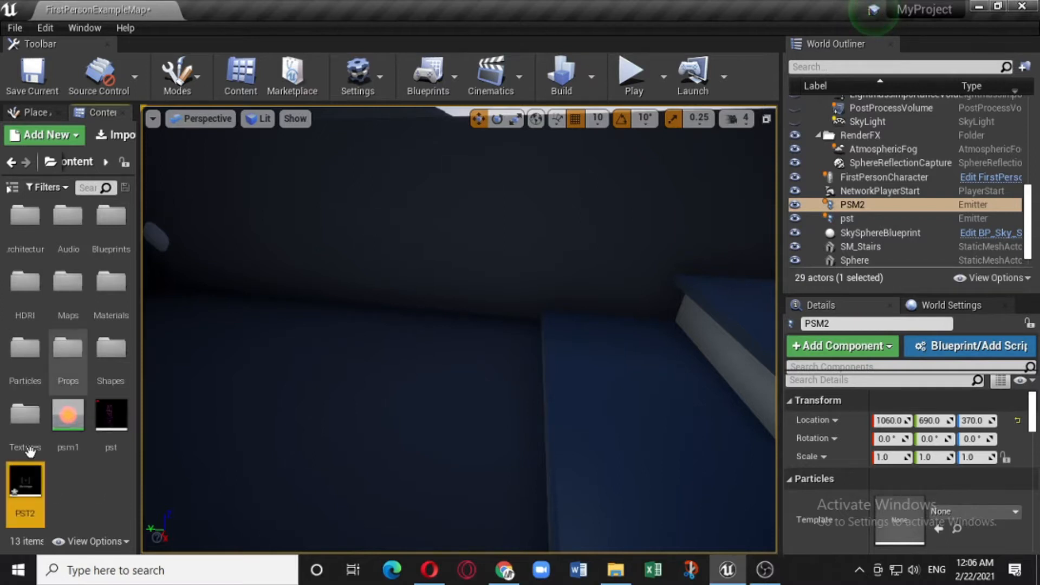
pyautogui.doubleClick(30, 484)
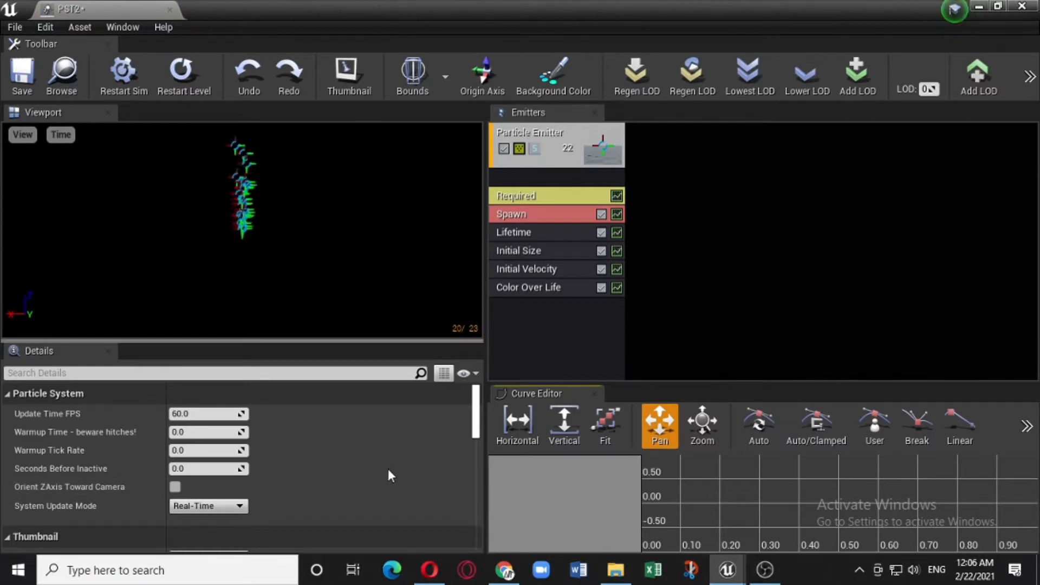
# - Assign the psm1 material to the particle emitter in its Required module
pyautogui.click(556, 195)
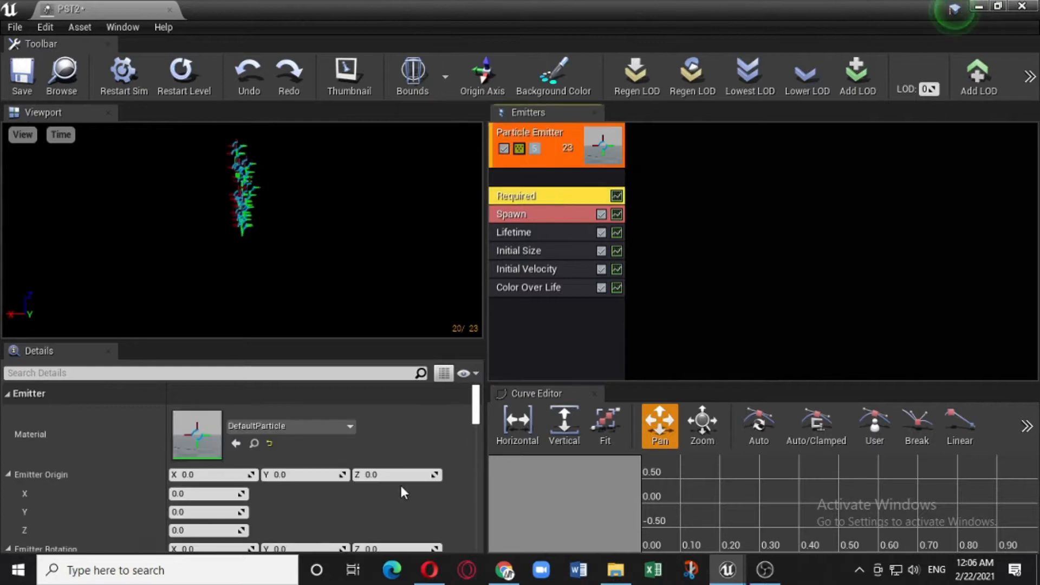
pyautogui.click(316, 429)
pyautogui.write('P')
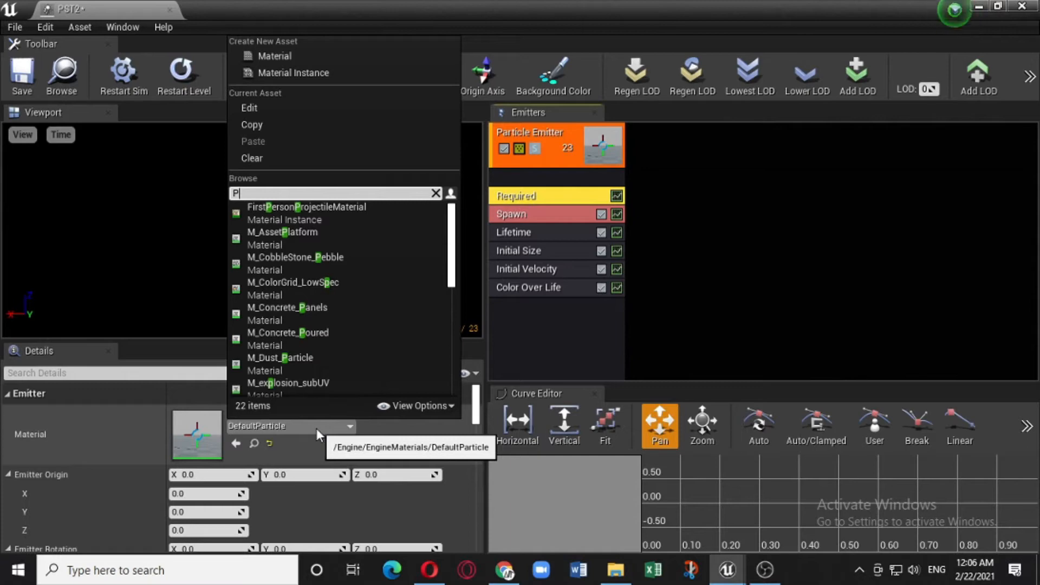
pyautogui.write('sm')
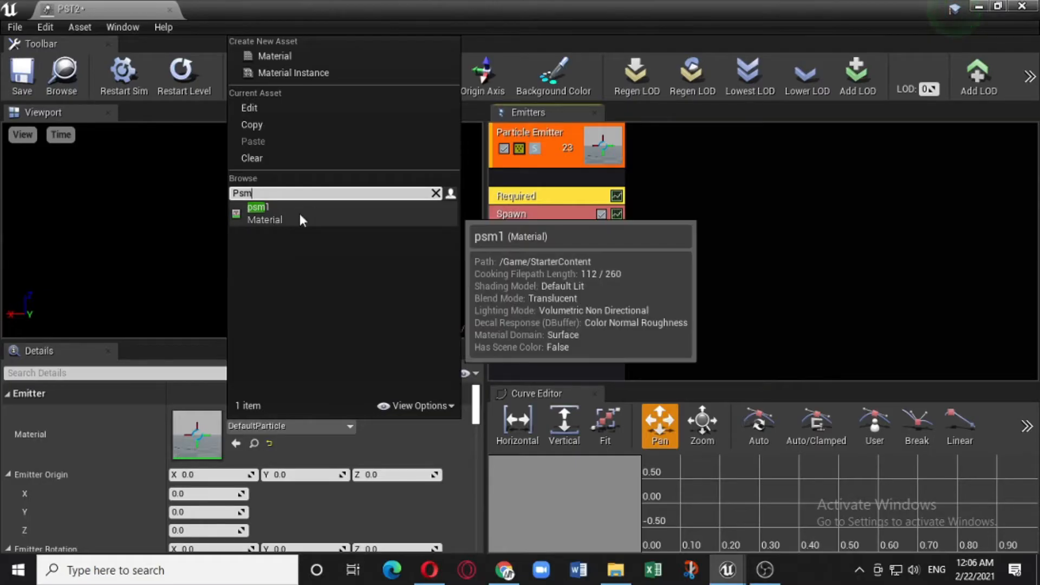
pyautogui.click(298, 211)
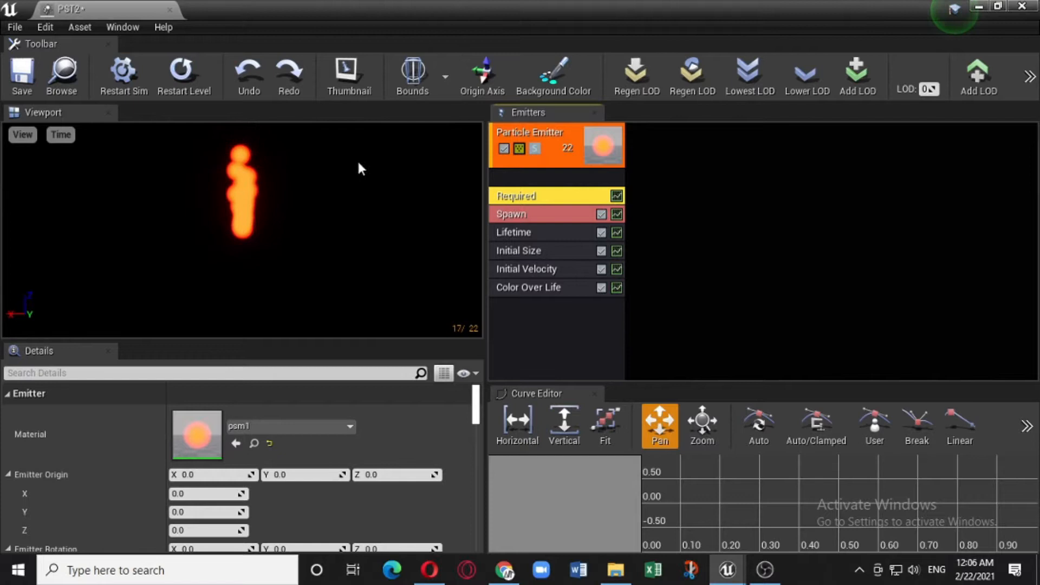
# - Arrange the particle editor window beside the level view and place PST2 in the level
pyautogui.moveTo(113, 9); pyautogui.dragTo(566, 39)
pyautogui.moveTo(623, 382); pyautogui.dragTo(614, 551)
pyautogui.moveTo(27, 496); pyautogui.dragTo(395, 217)
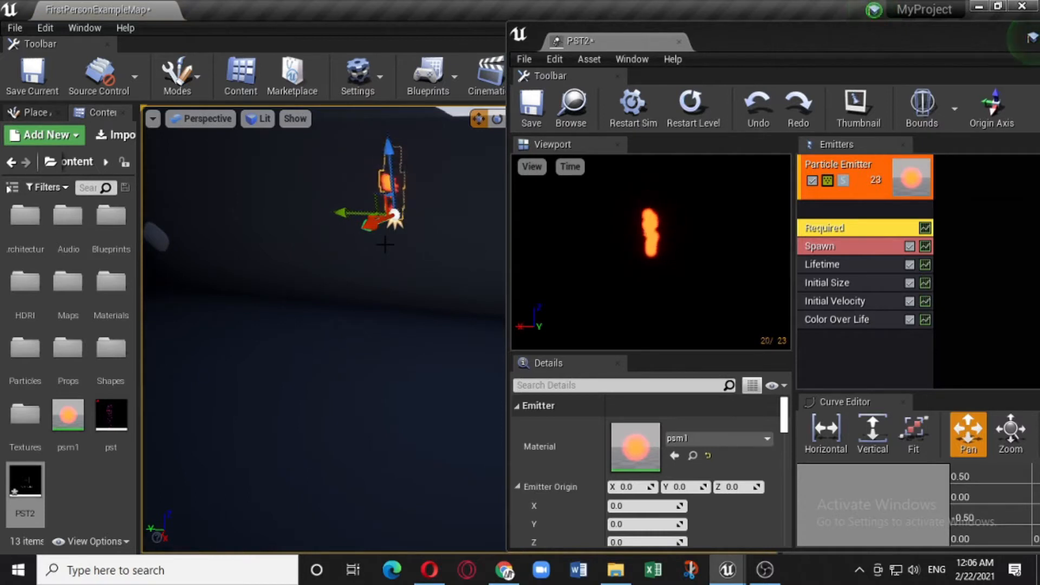
pyautogui.moveTo(758, 352); pyautogui.dragTo(758, 283)
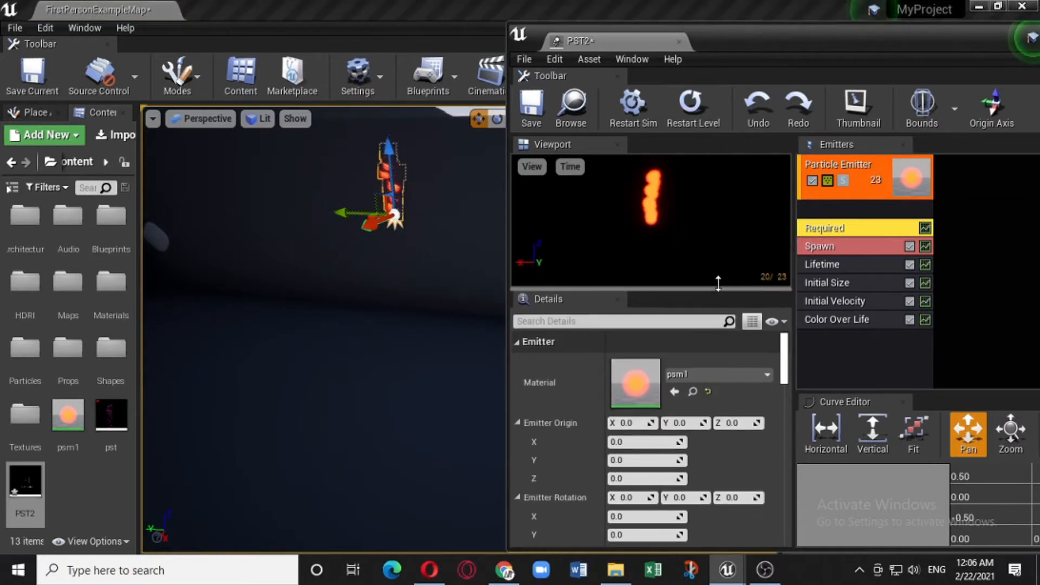
# - Set the emitter's Lifetime distribution to a minimum of 3 and a maximum of 6
pyautogui.click(850, 247)
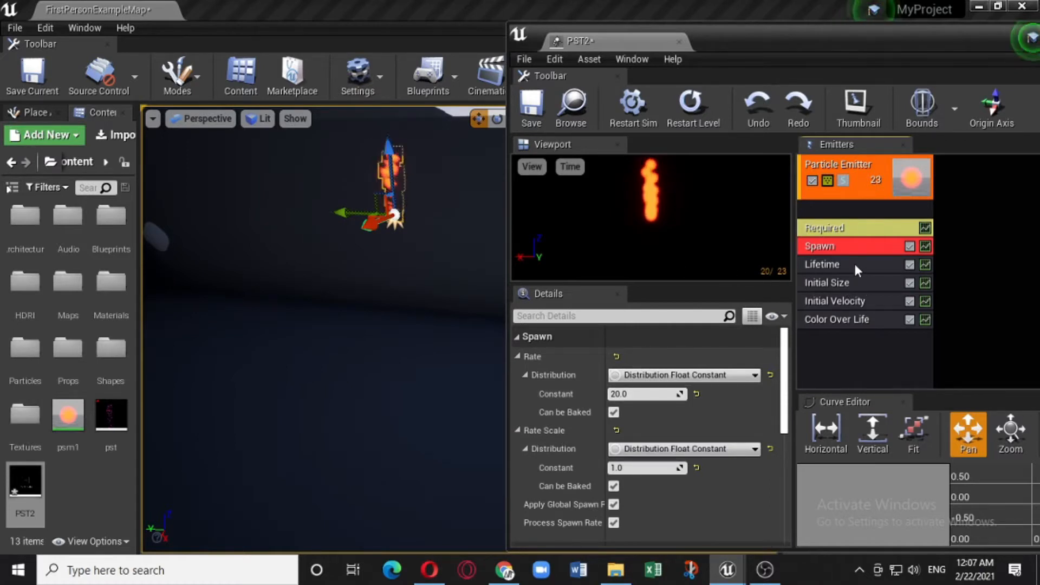
pyautogui.click(853, 263)
pyautogui.click(645, 394)
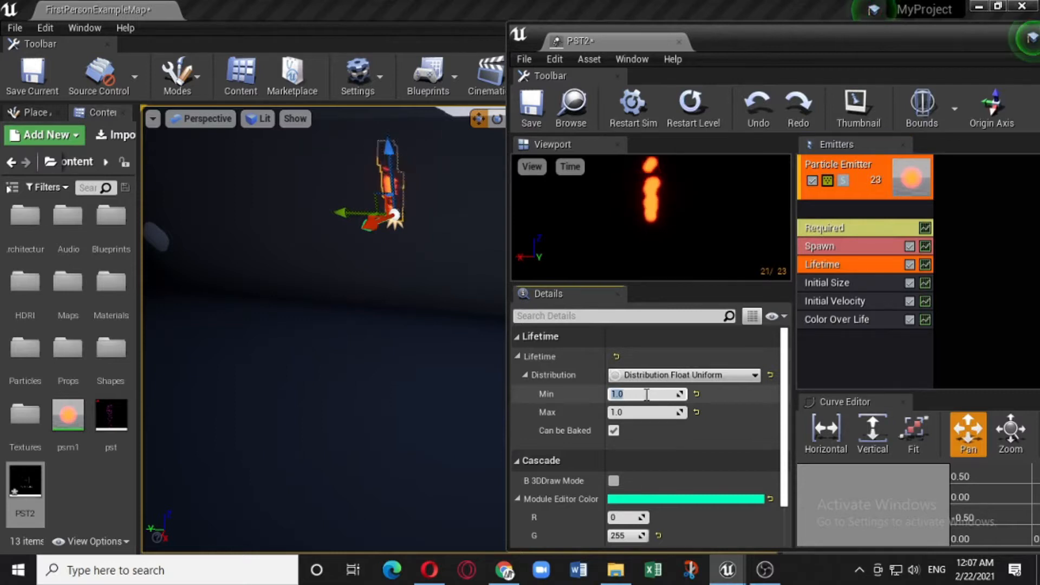
pyautogui.write('3')
pyautogui.click(637, 412)
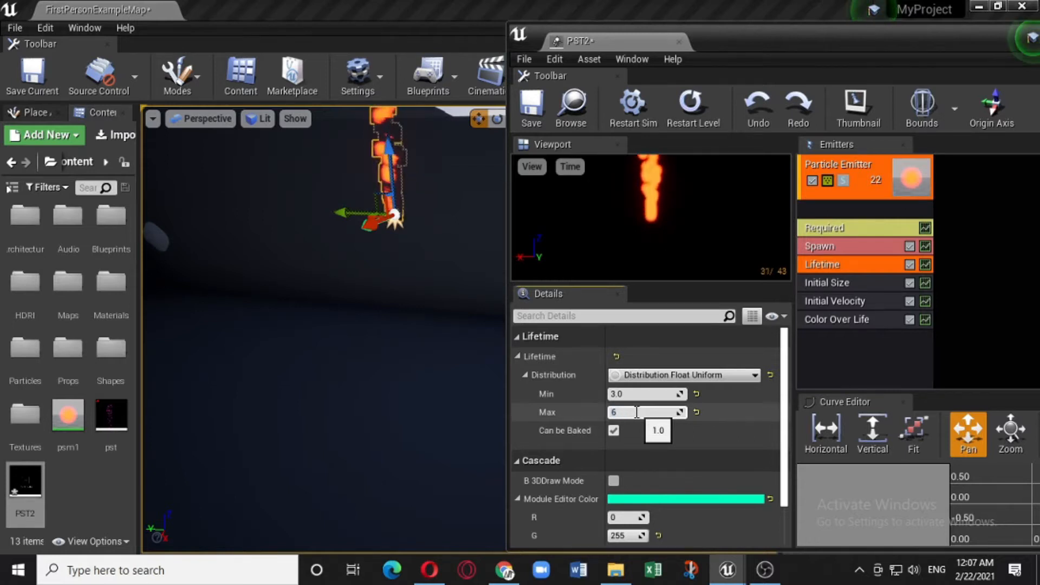
pyautogui.press('Return')
# - Set the Initial Size distribution to a maximum of 5 and a minimum of 2 on X, Y and Z
pyautogui.click(859, 283)
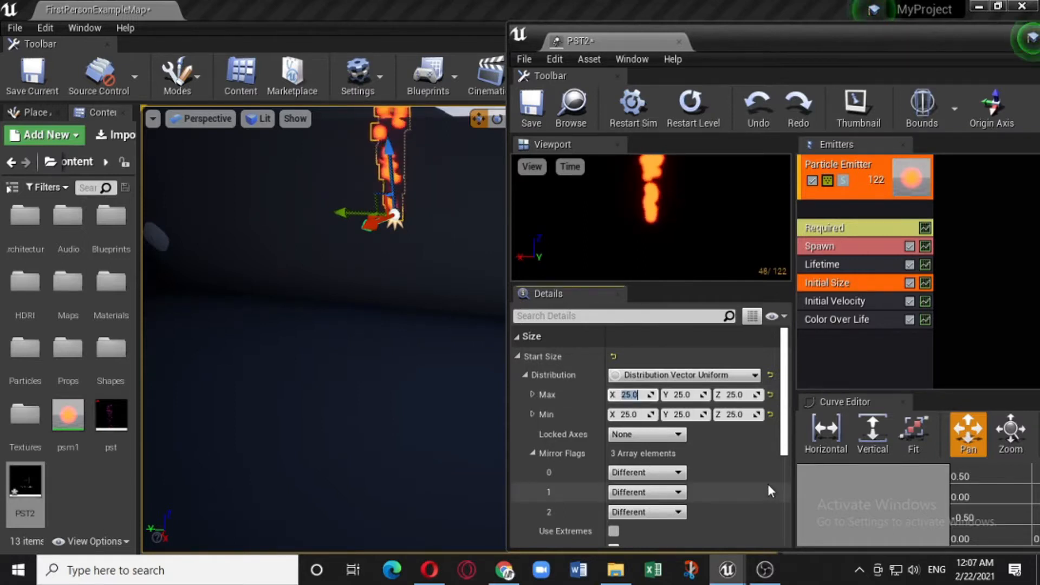
pyautogui.write('5')
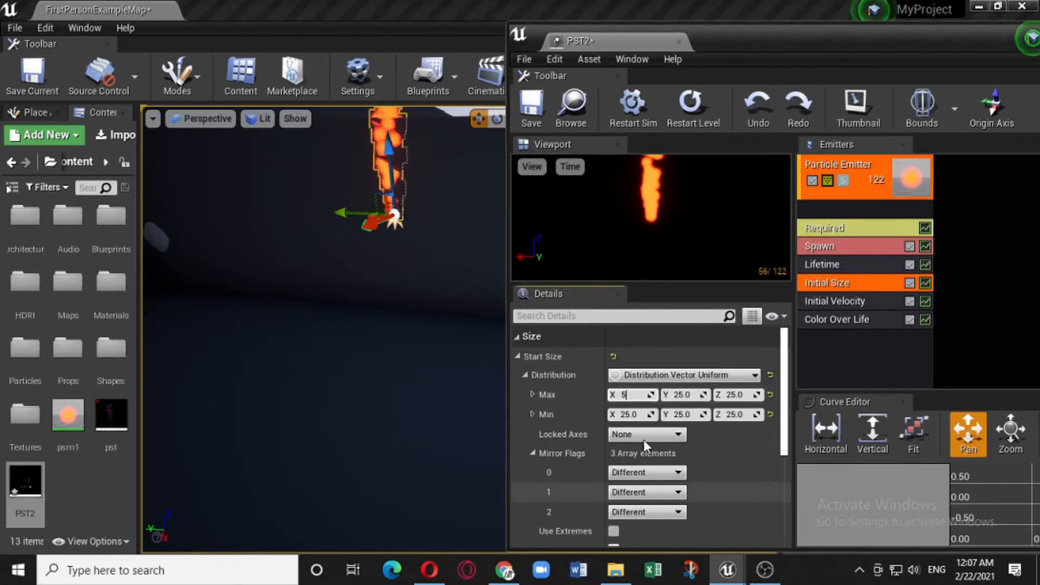
pyautogui.click(696, 397)
pyautogui.write('5')
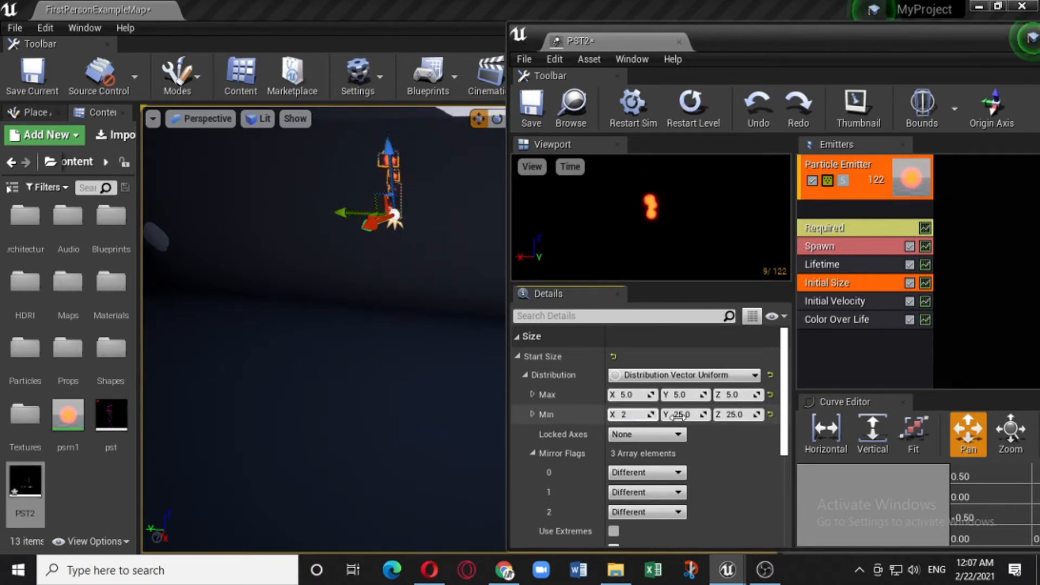
pyautogui.click(677, 415)
pyautogui.write('2')
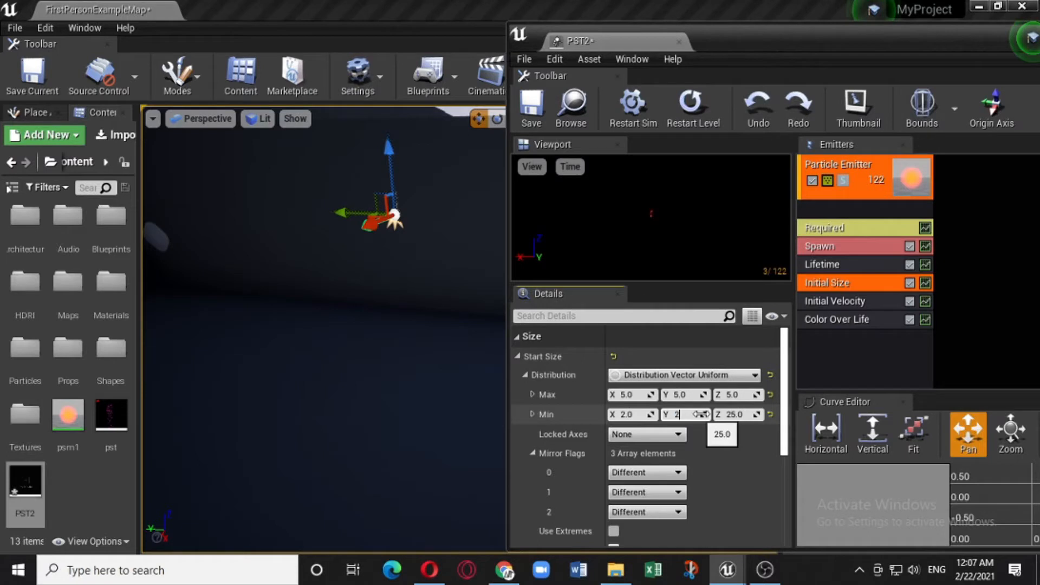
pyautogui.click(735, 415)
pyautogui.write('2')
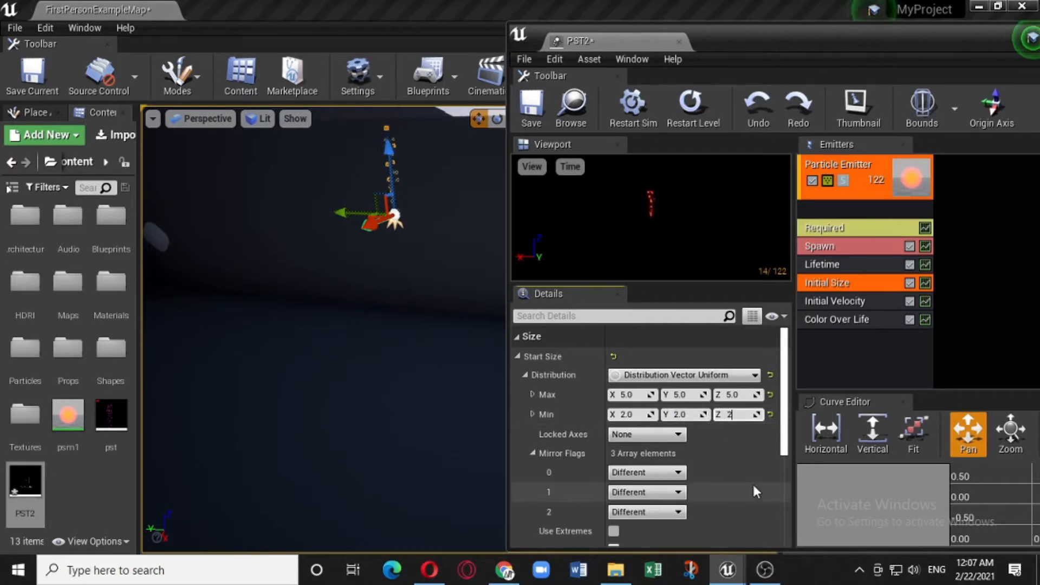
# - Set the output of the first Color Over Life point to R 10 and G 2
pyautogui.click(859, 301)
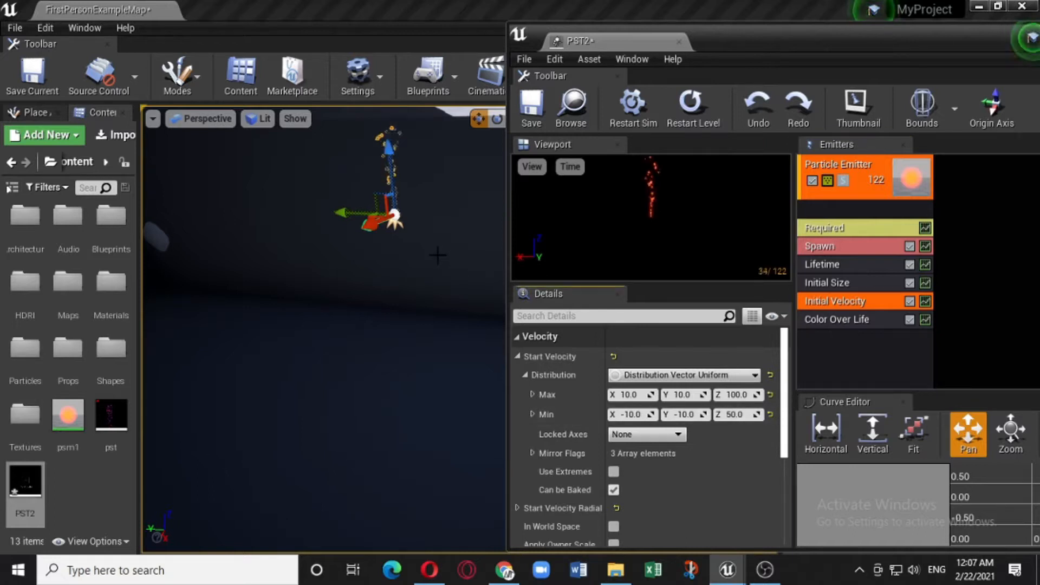
pyautogui.moveTo(325, 325); pyautogui.dragTo(310, 217, button='right')
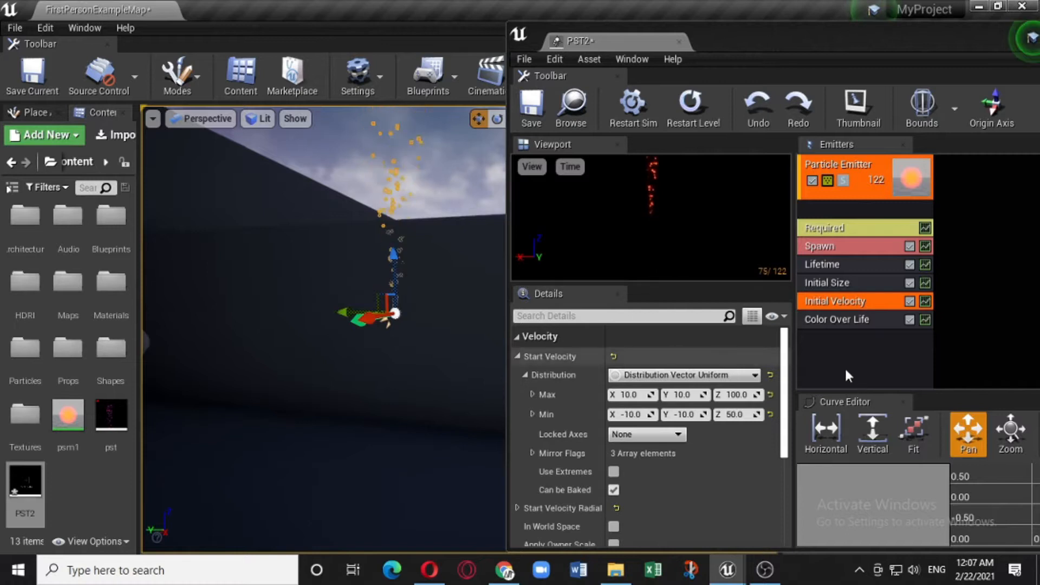
pyautogui.click(849, 319)
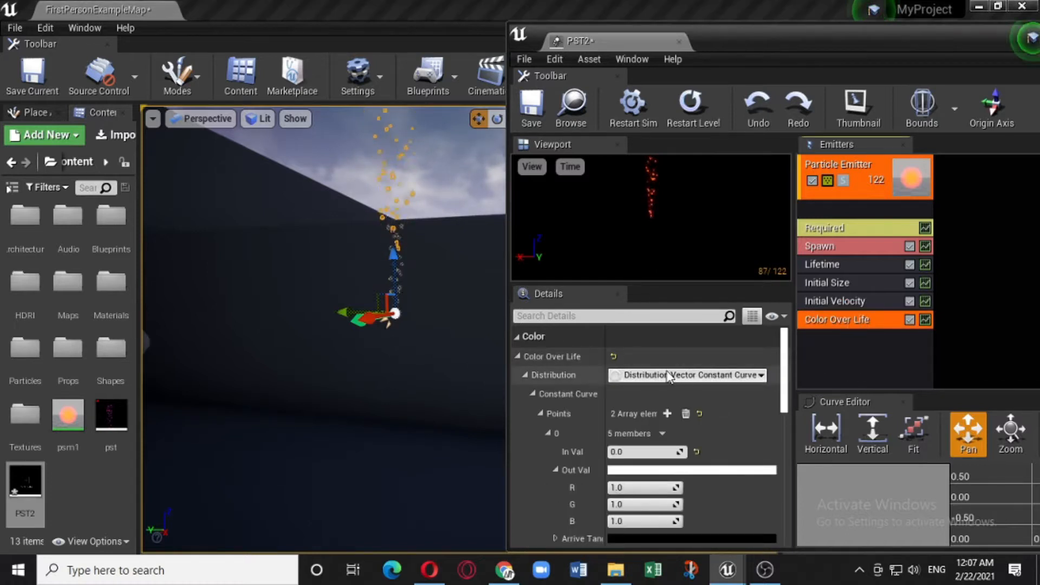
pyautogui.moveTo(786, 368); pyautogui.dragTo(784, 393)
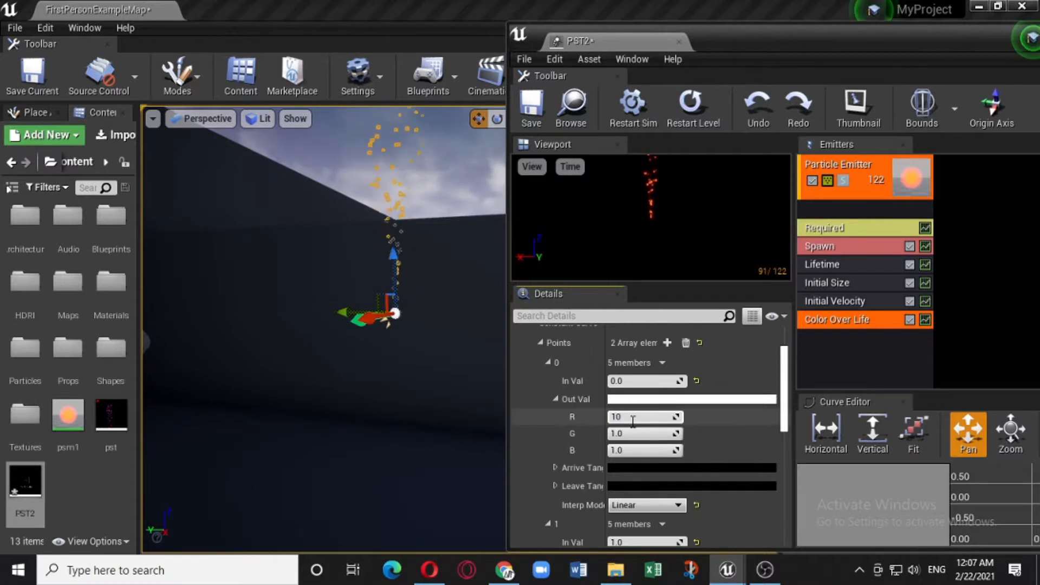
pyautogui.click(648, 432)
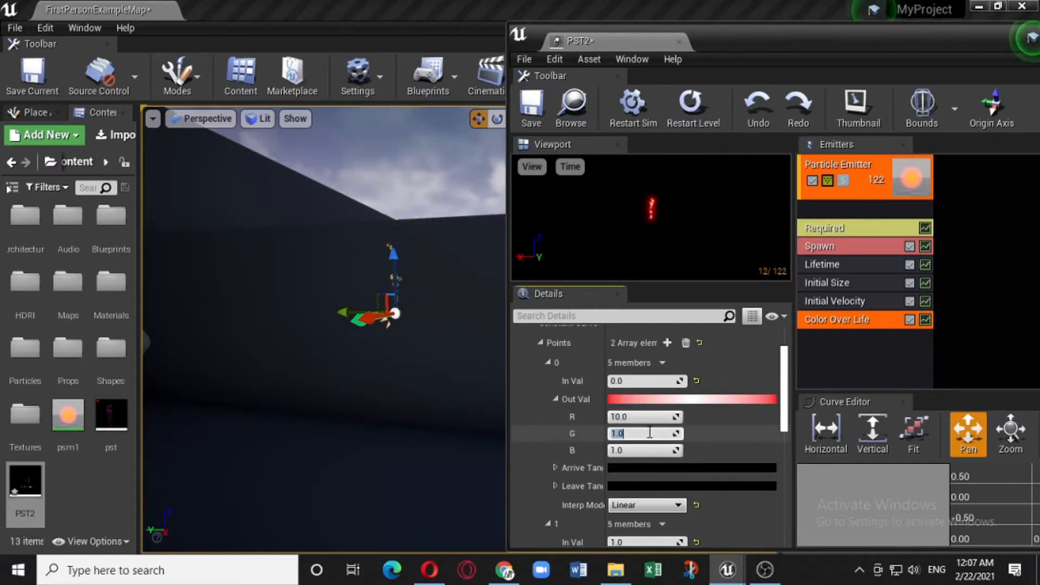
pyautogui.write('2')
# - Add an Acceleration module to the emitter and set its maximum and minimum Z to -100
pyautogui.rightClick(829, 176)
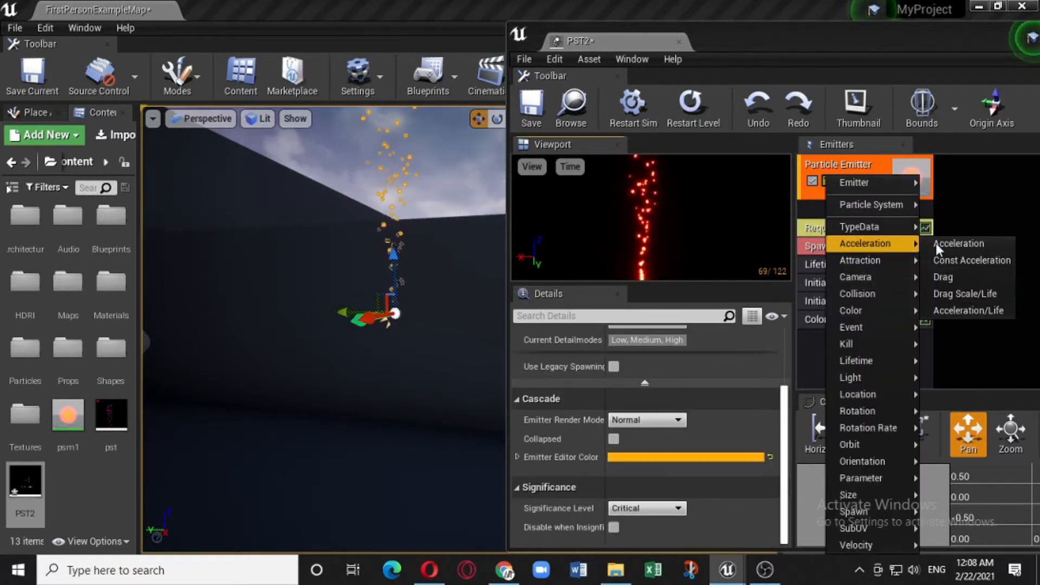
pyautogui.click(962, 246)
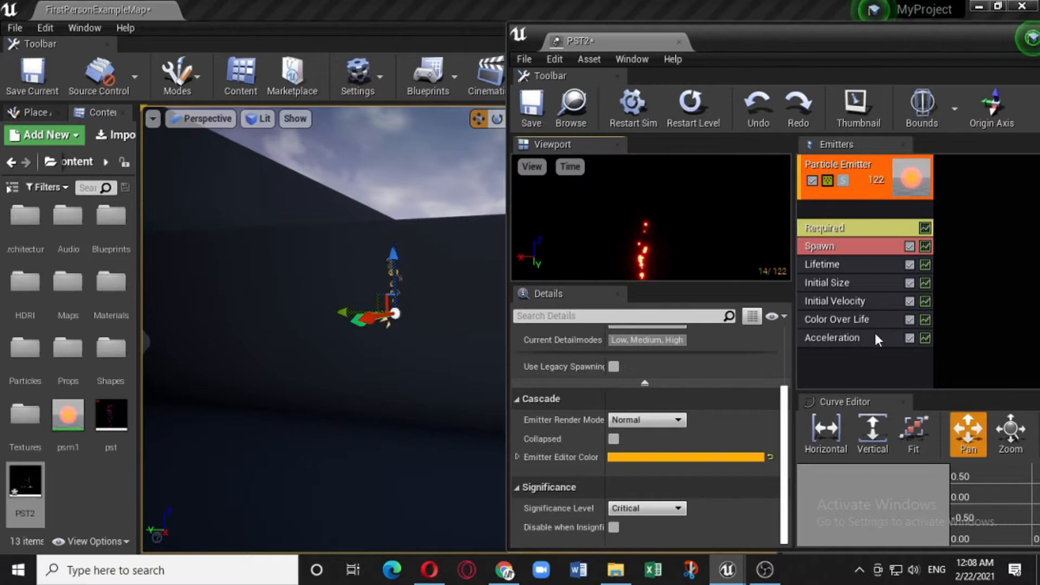
pyautogui.click(876, 338)
pyautogui.scroll(3, 789, 445)
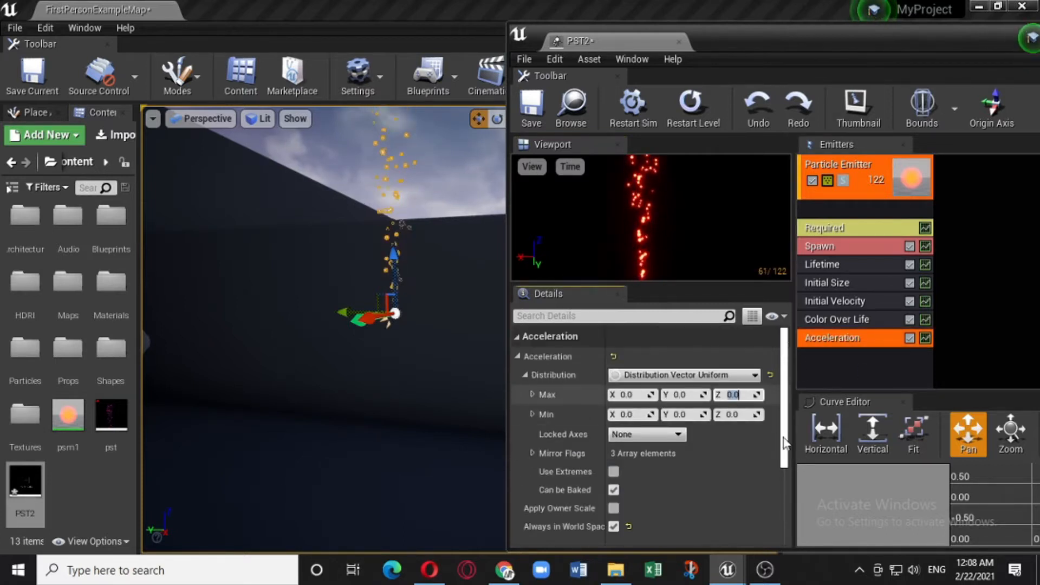
pyautogui.write('00')
pyautogui.press('Return')
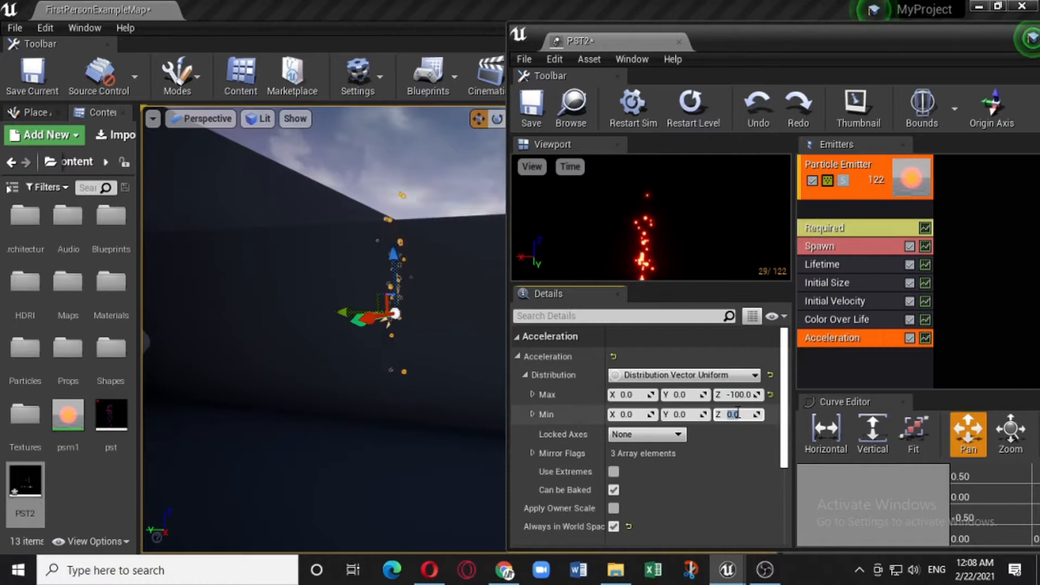
pyautogui.write('-100')
pyautogui.press('Return')
# - Deselect the emitter in the level and set the constant spawn rate to 500
pyautogui.click(432, 174)
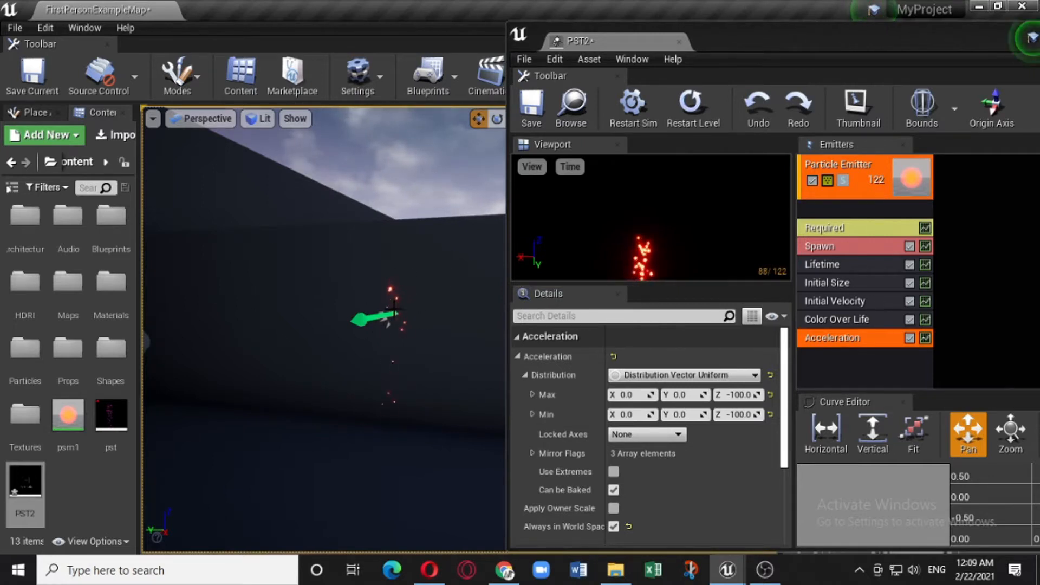
pyautogui.moveTo(720, 250); pyautogui.dragTo(720, 225)
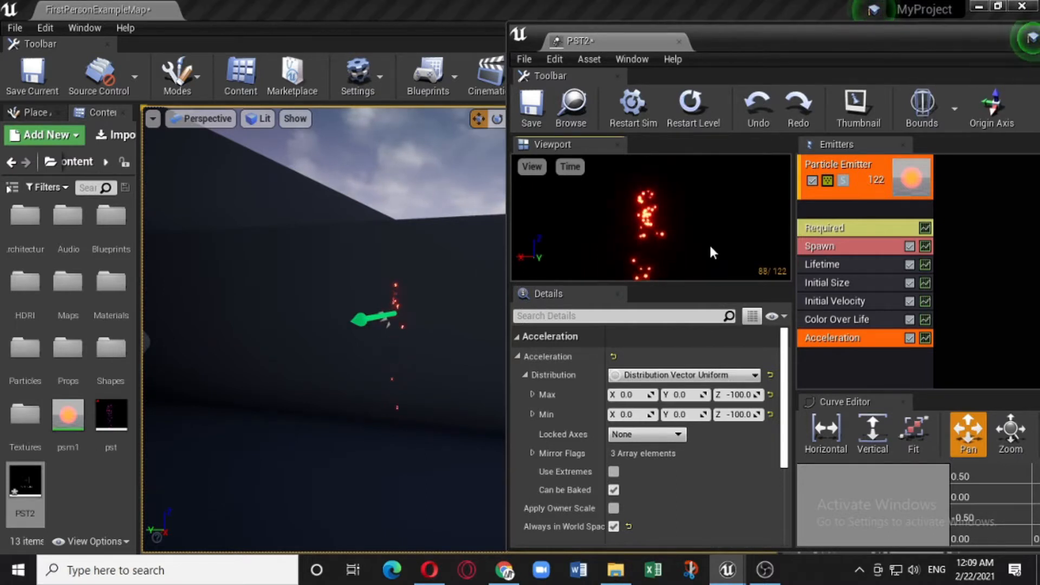
pyautogui.scroll(3, 710, 253)
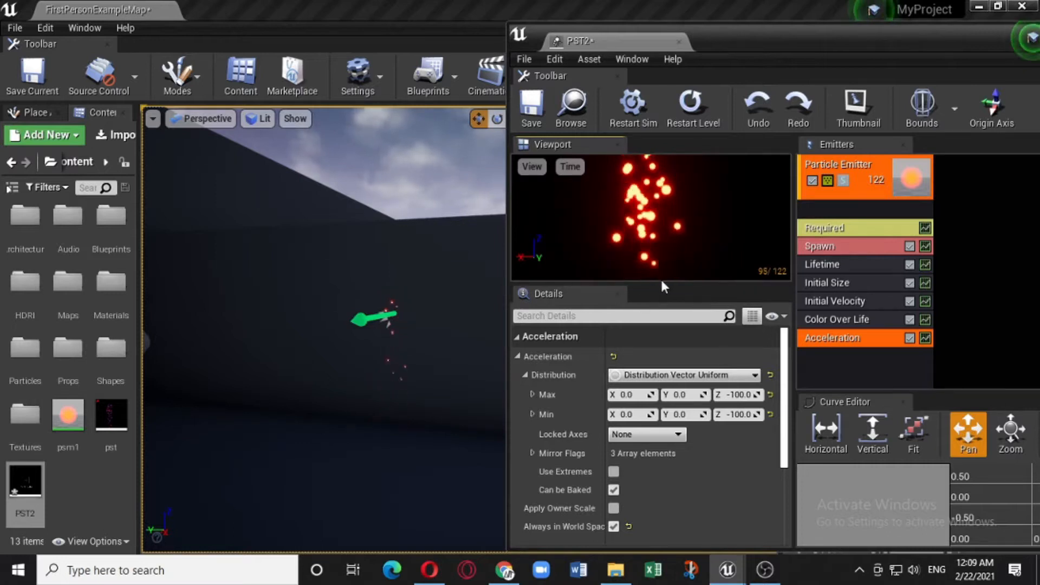
pyautogui.click(871, 244)
pyautogui.click(641, 394)
pyautogui.write('500')
pyautogui.press('Return')
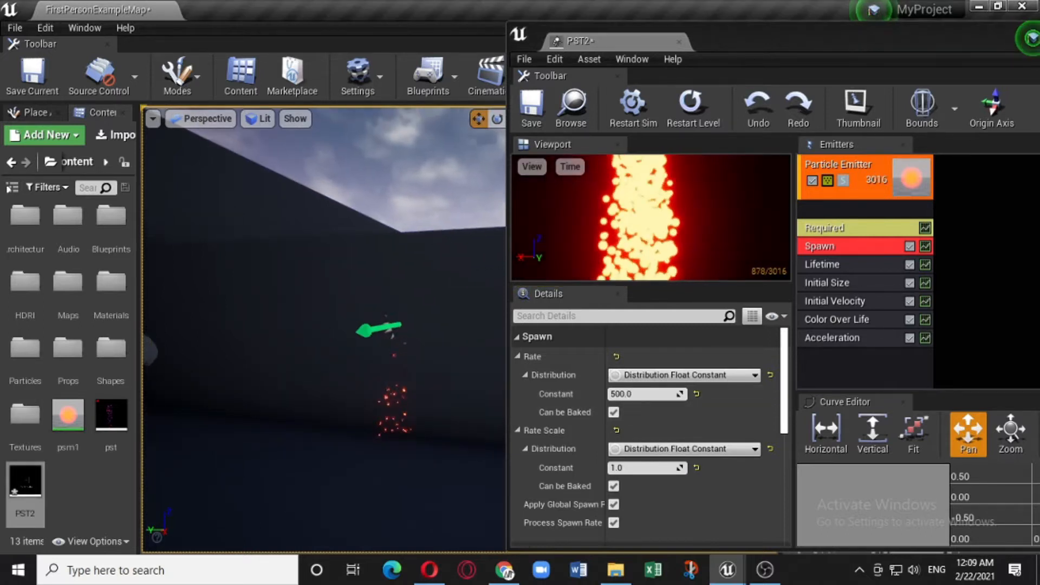
# - Set the constant spawn rate of the emitter's Spawn module to 2000
pyautogui.scroll(3, 379, 322)
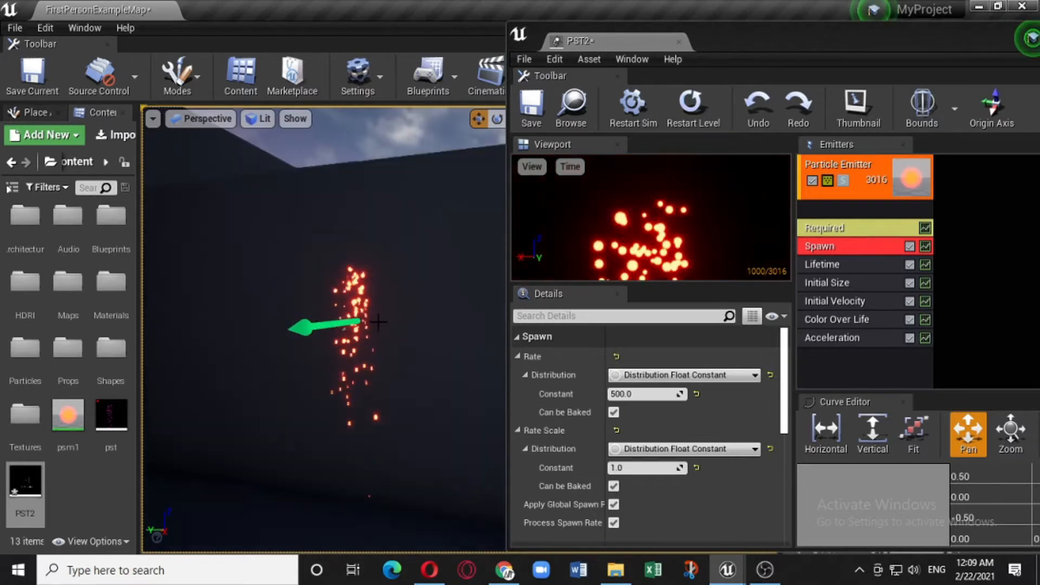
pyautogui.click(652, 392)
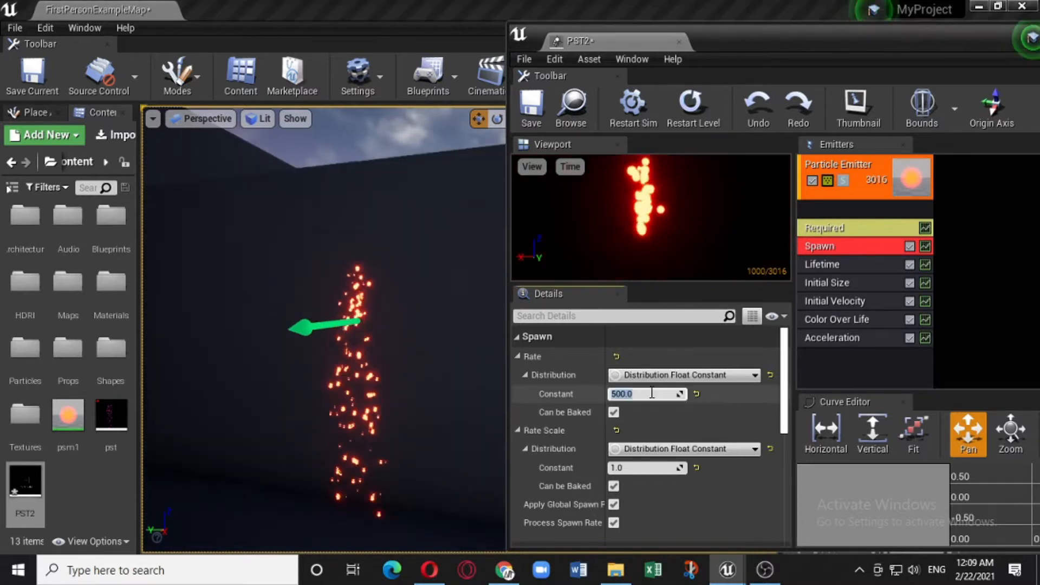
pyautogui.write('200')
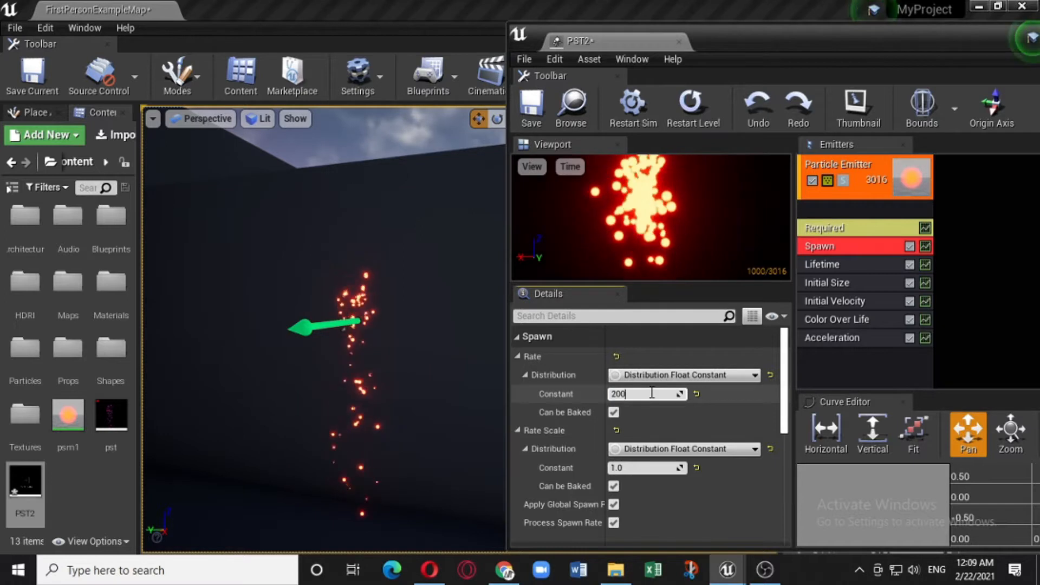
pyautogui.write('0')
pyautogui.press('Return')
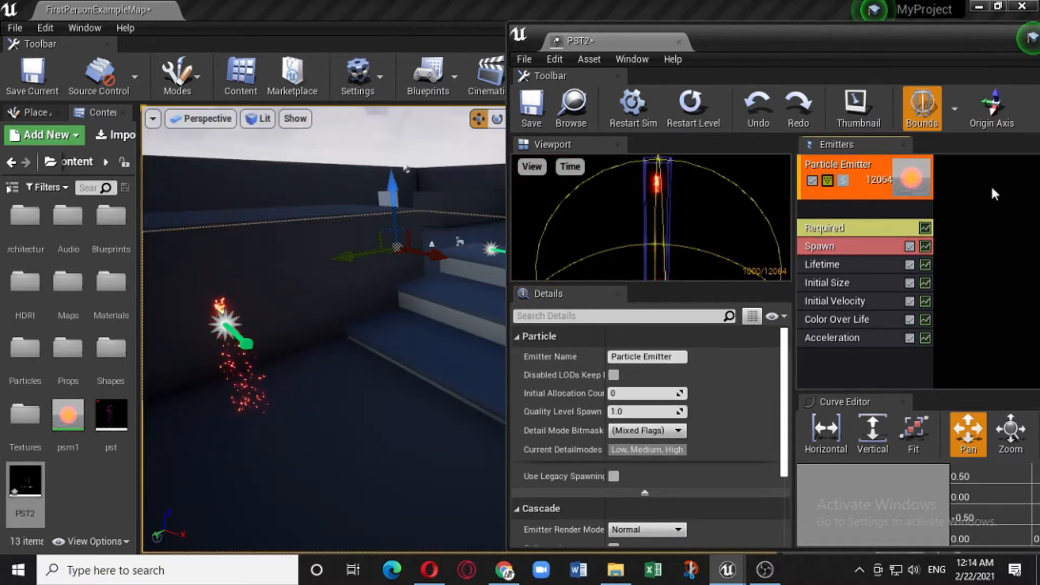
# - Add GPU Sprites type data to the particle emitter
pyautogui.rightClick(891, 213)
pyautogui.moveTo(906, 226)
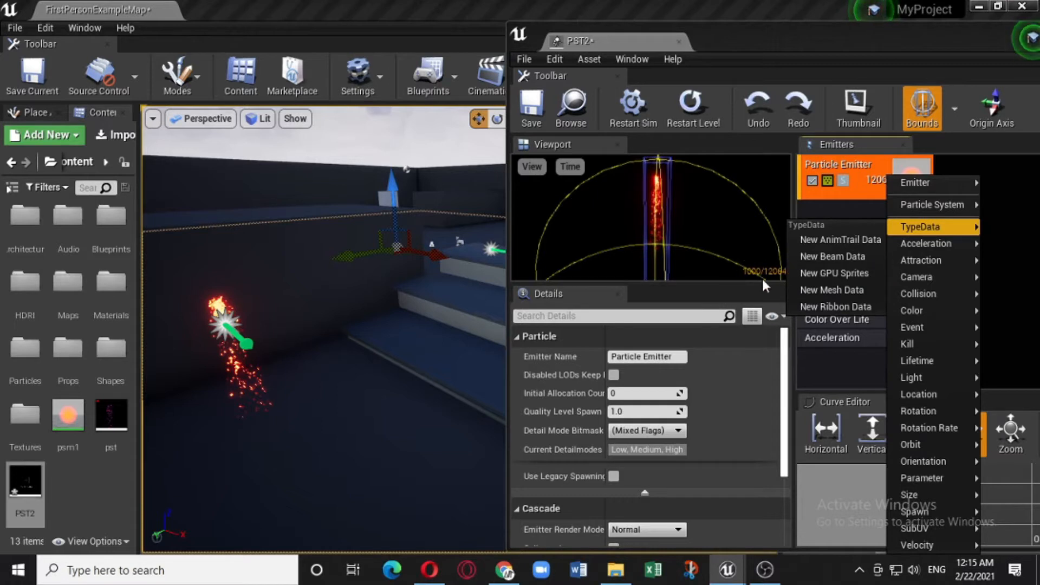
pyautogui.click(817, 273)
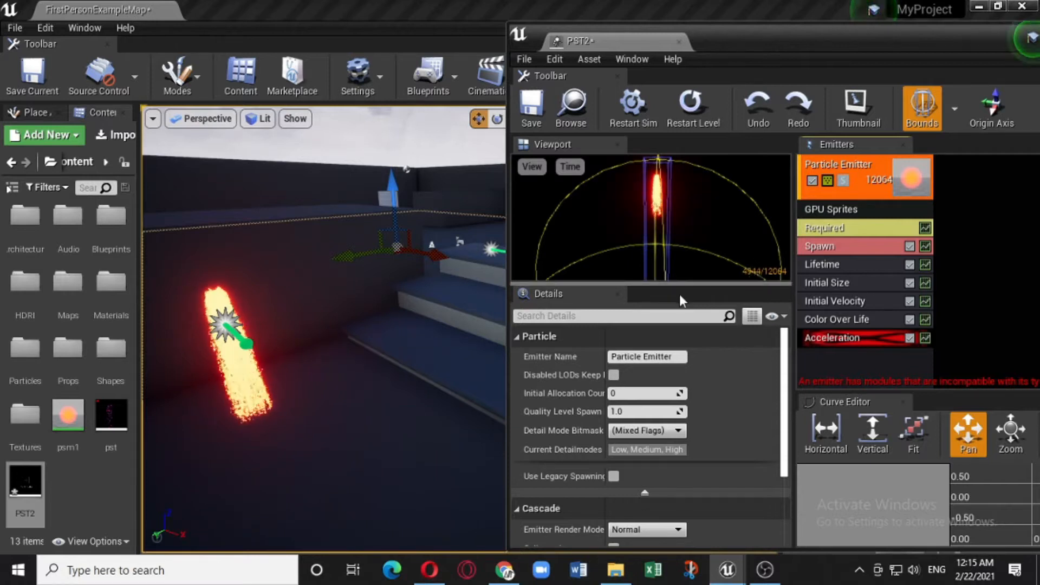
# - Delete the incompatible Acceleration module from the particle emitter
pyautogui.moveTo(218, 432); pyautogui.dragTo(239, 431, button='right')
pyautogui.moveTo(218, 432)
pyautogui.mouseDown()
pyautogui.moveTo(219, 379)
pyautogui.moveTo(214, 436)
pyautogui.mouseUp()
pyautogui.moveTo(292, 372); pyautogui.dragTo(271, 368, button='right')
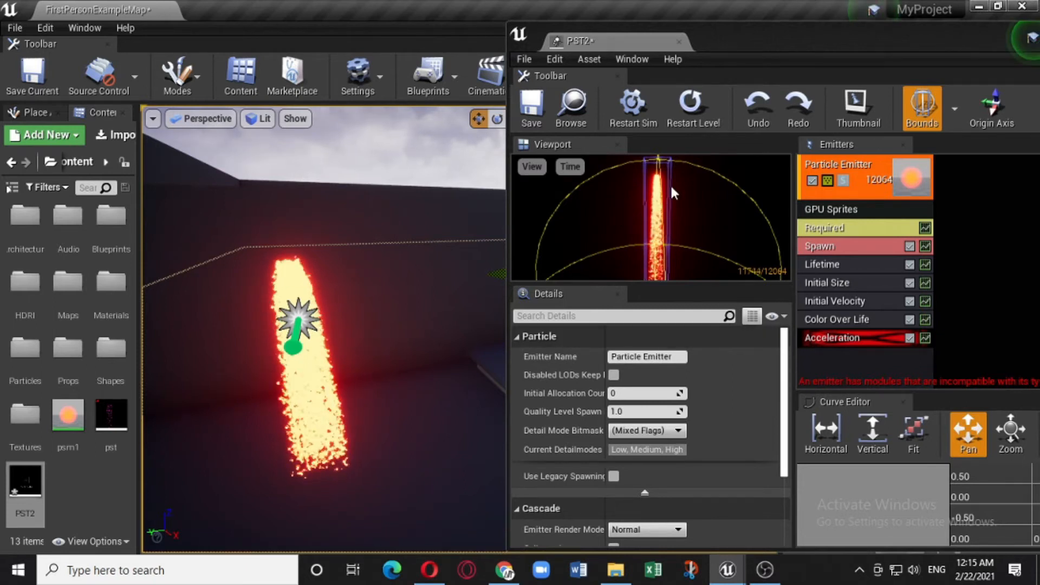
pyautogui.rightClick(891, 333)
pyautogui.click(910, 341)
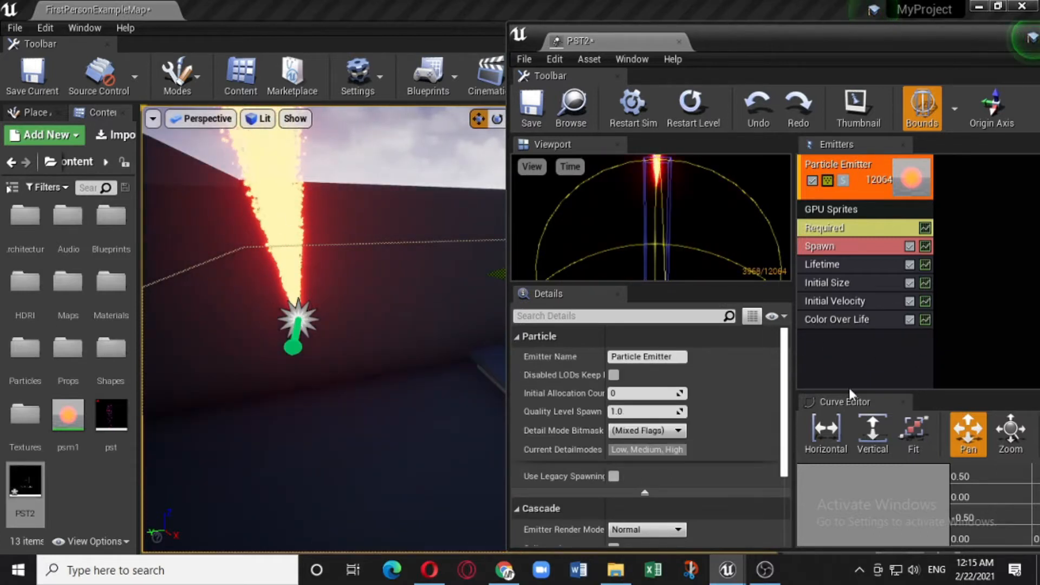
# - Add a Const Acceleration module to the particle emitter
pyautogui.click(838, 339)
pyautogui.rightClick(821, 342)
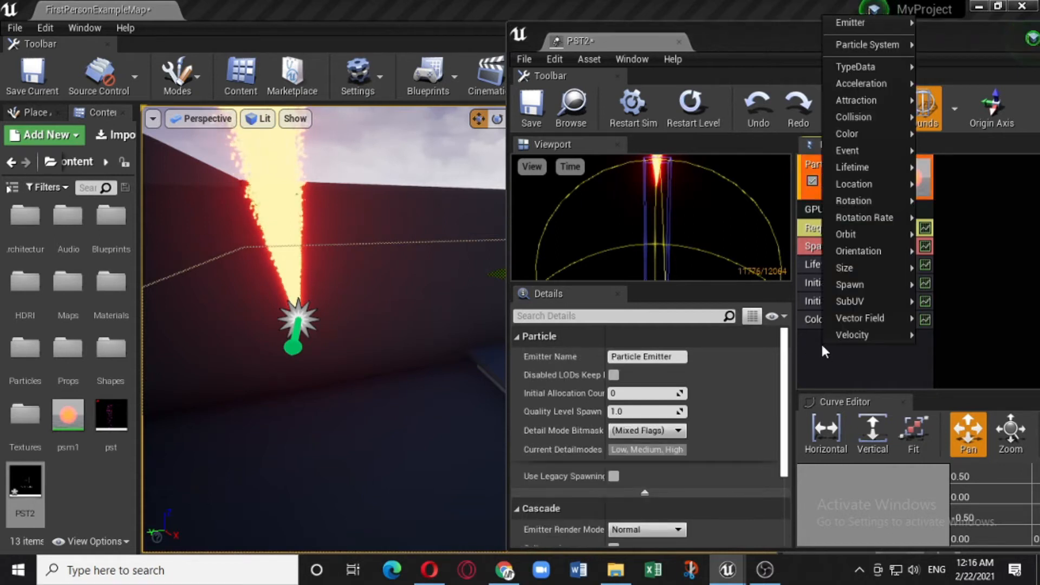
pyautogui.moveTo(835, 89)
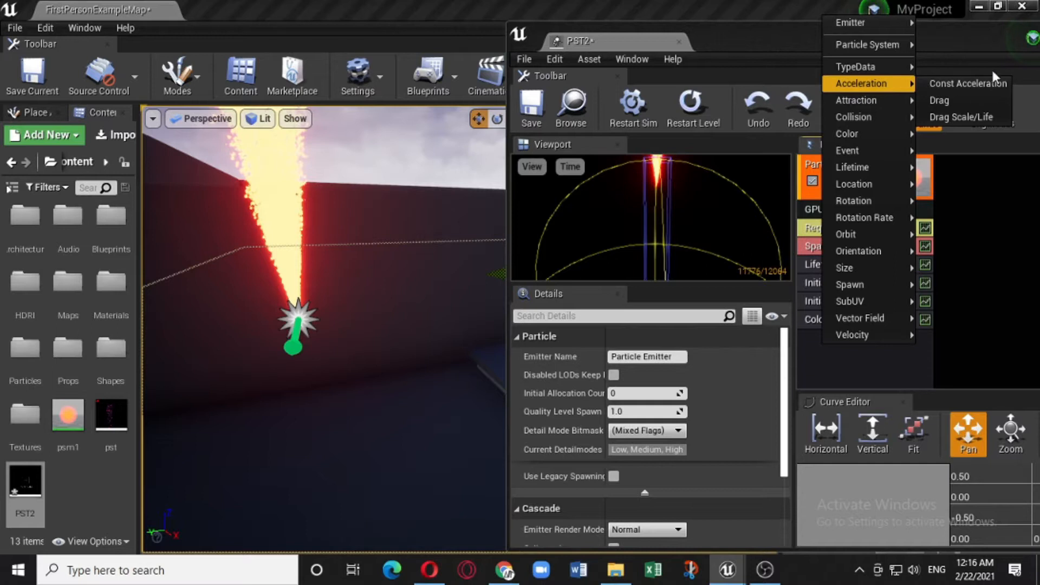
pyautogui.click(972, 82)
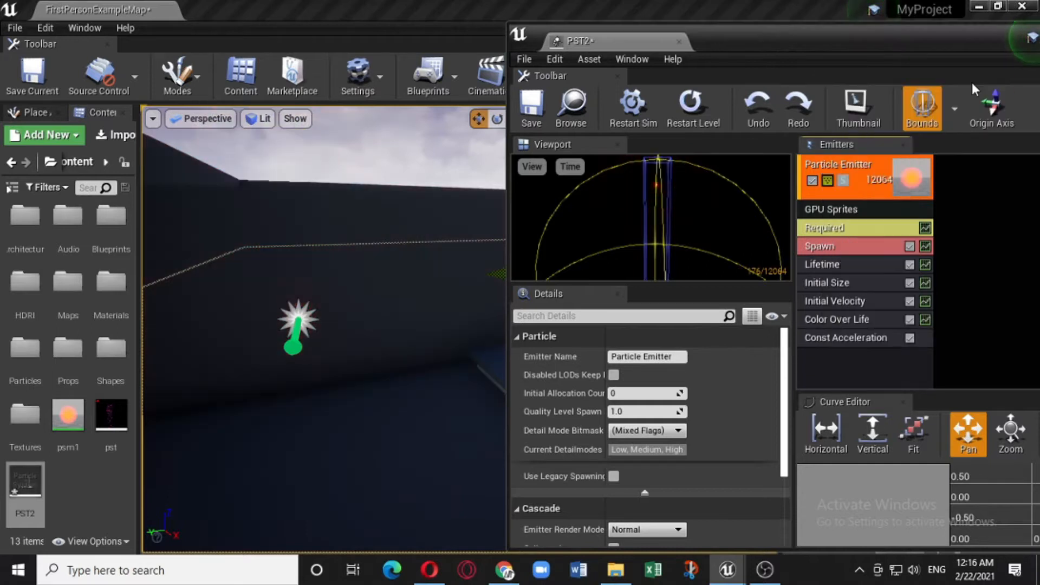
# - Set the Z acceleration of the Const Acceleration module to -100
pyautogui.click(849, 337)
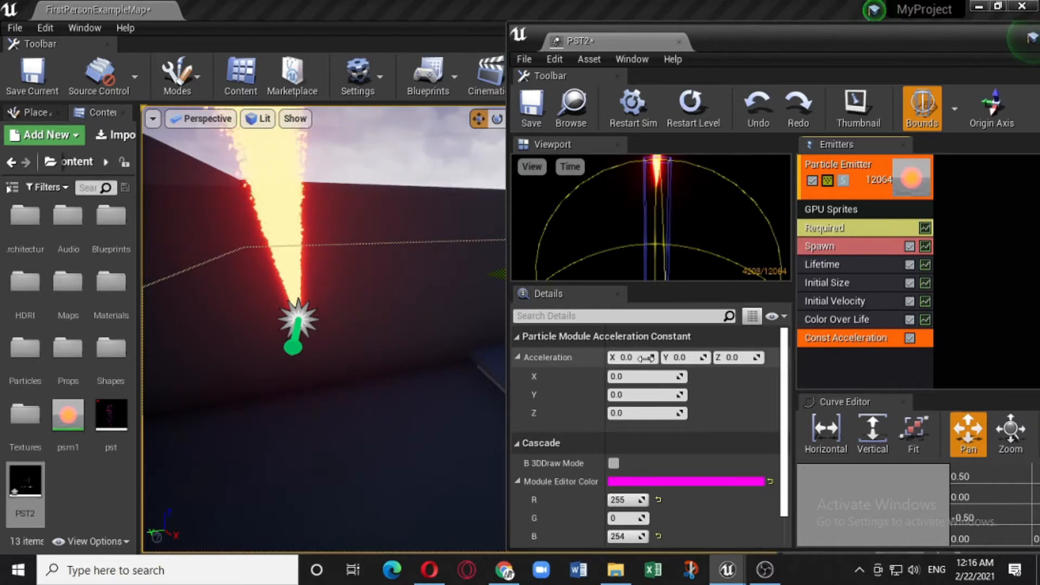
pyautogui.click(737, 357)
pyautogui.write('-')
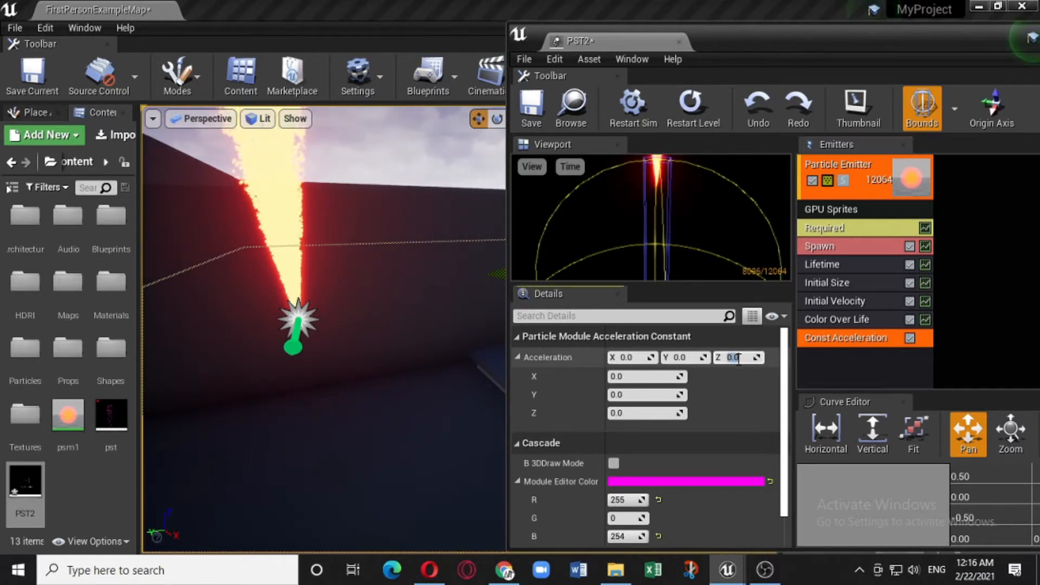
pyautogui.write('100')
pyautogui.press('Return')
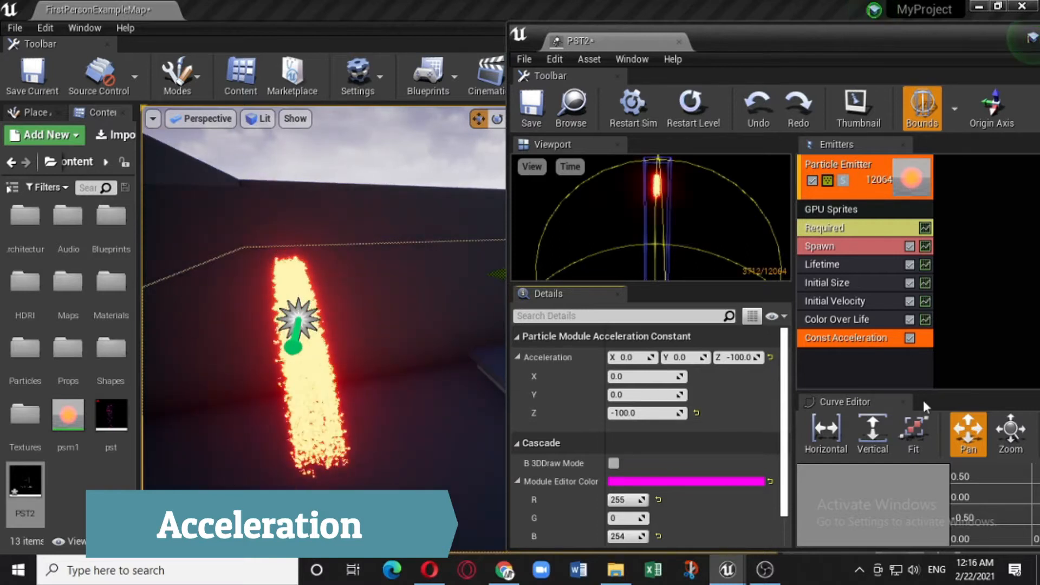
# - Set the constant rate of the emitter's Spawn module to 500
pyautogui.click(850, 247)
pyautogui.click(639, 394)
pyautogui.write('500')
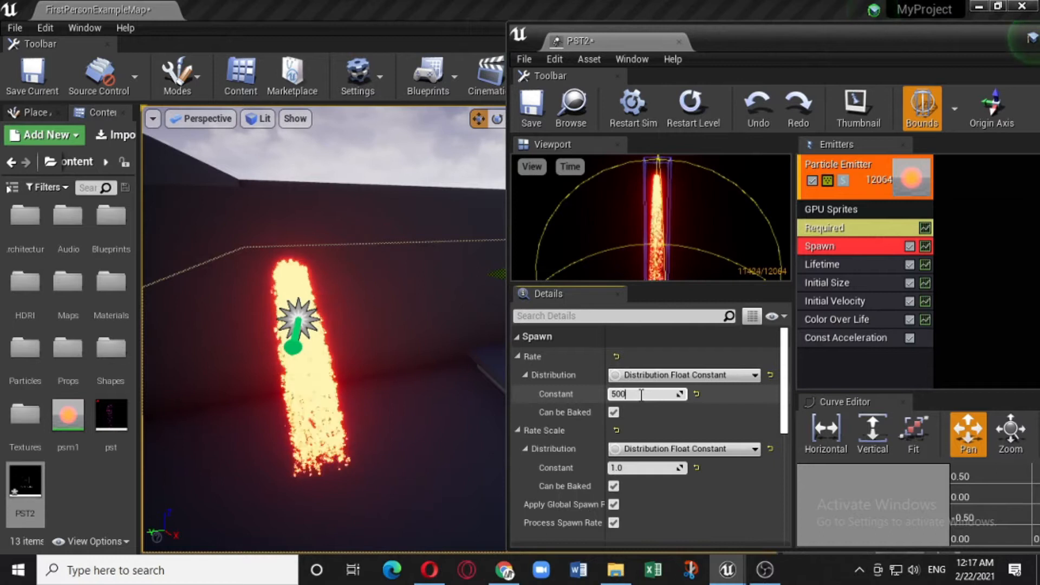
pyautogui.click(674, 422)
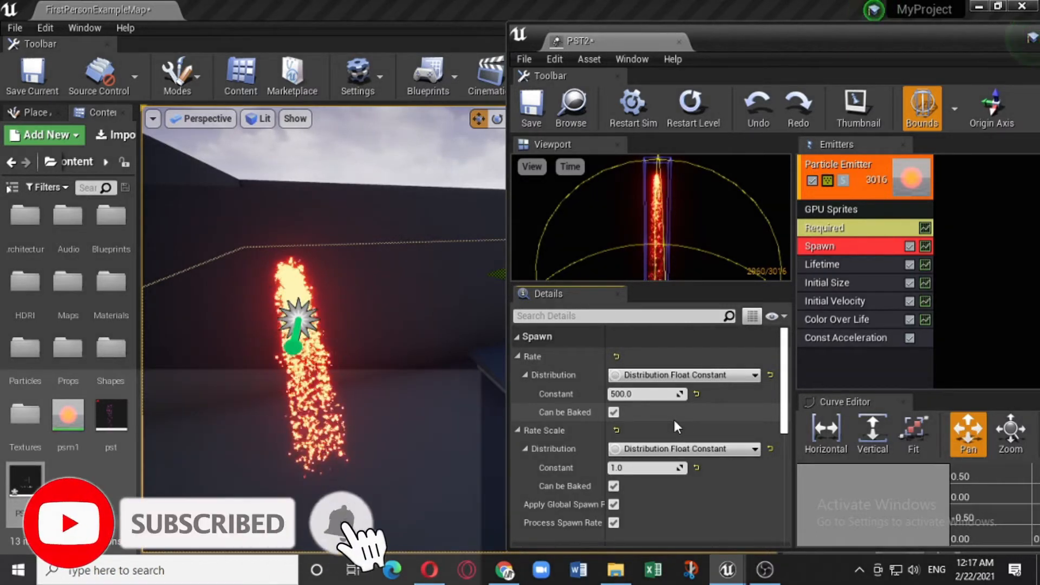
# - Add a Size By Speed module to the emitter and show its settings
pyautogui.click(861, 279)
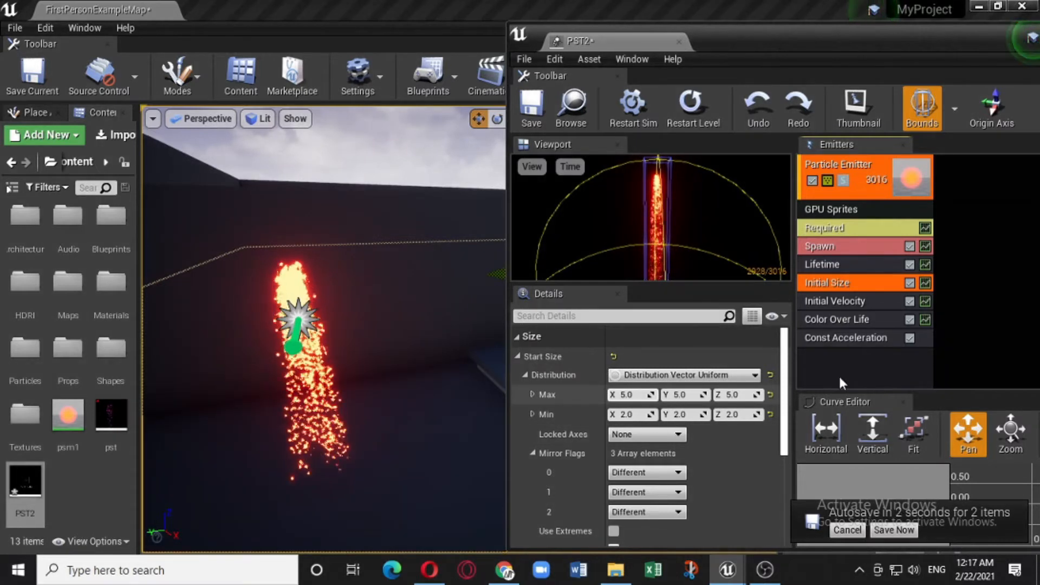
pyautogui.rightClick(824, 358)
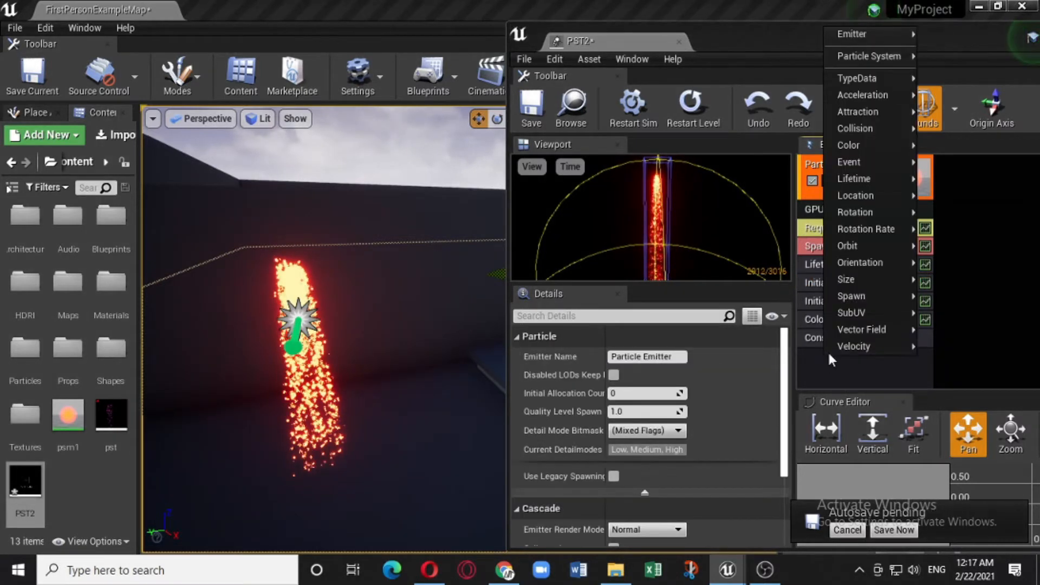
pyautogui.moveTo(880, 284)
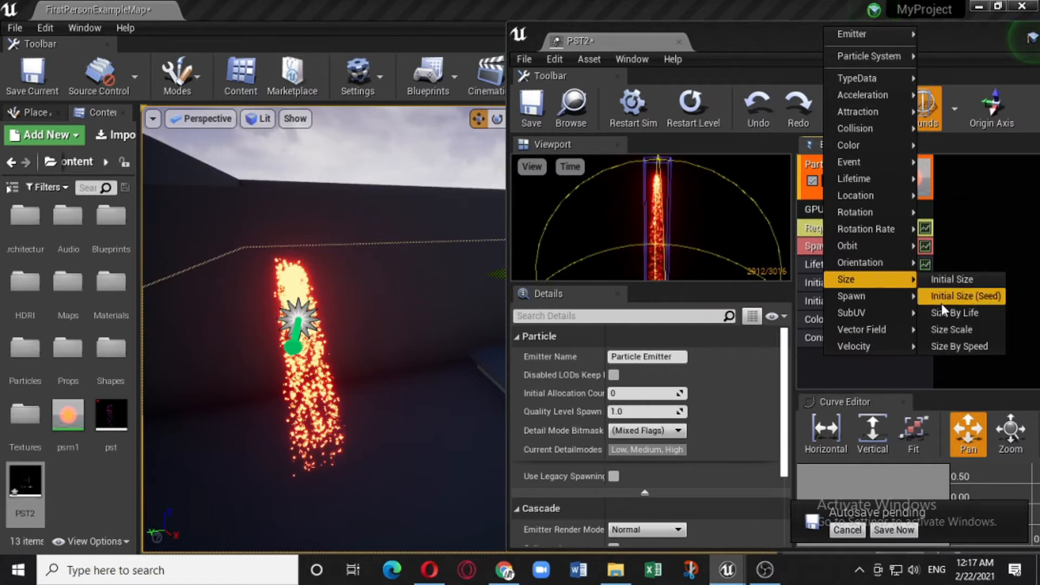
pyautogui.click(947, 347)
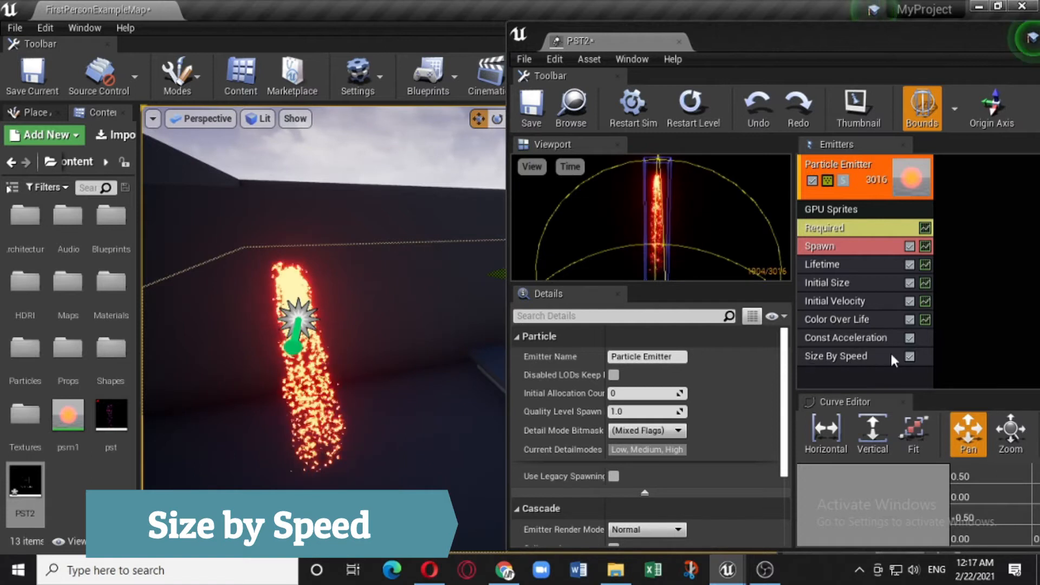
pyautogui.click(850, 357)
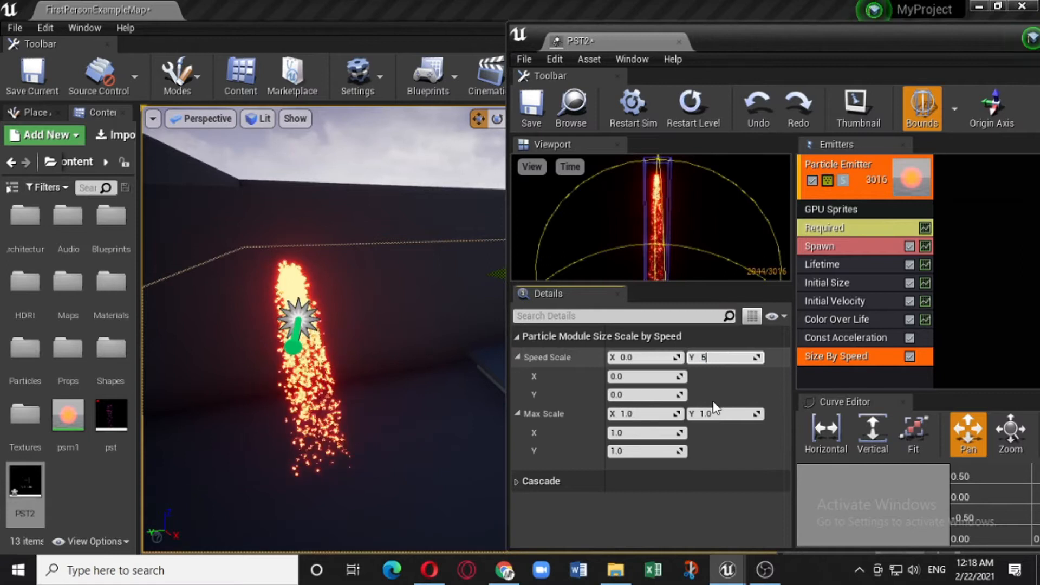
pyautogui.click(726, 414)
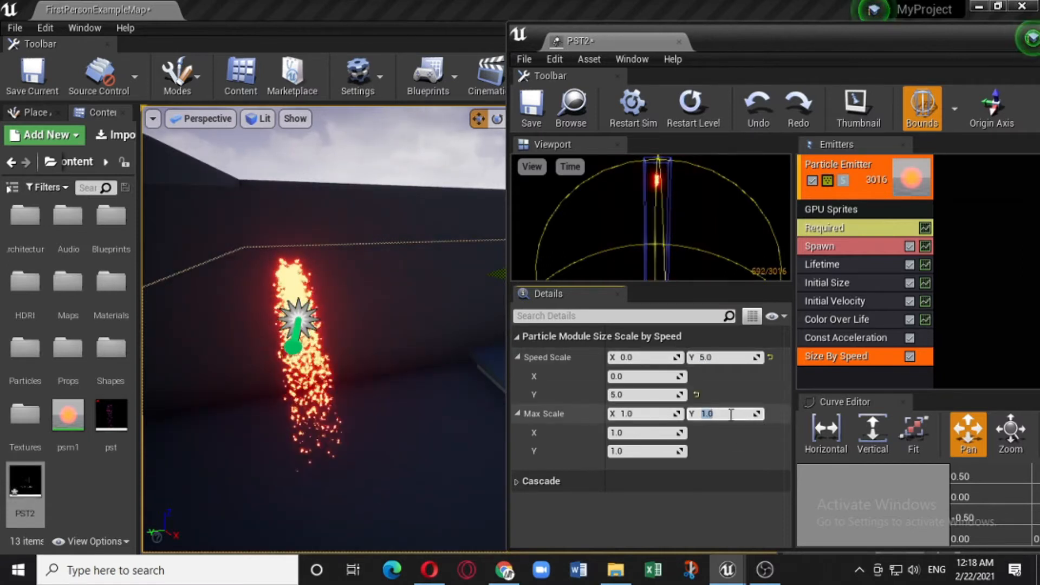
pyautogui.write('5')
pyautogui.press('Return')
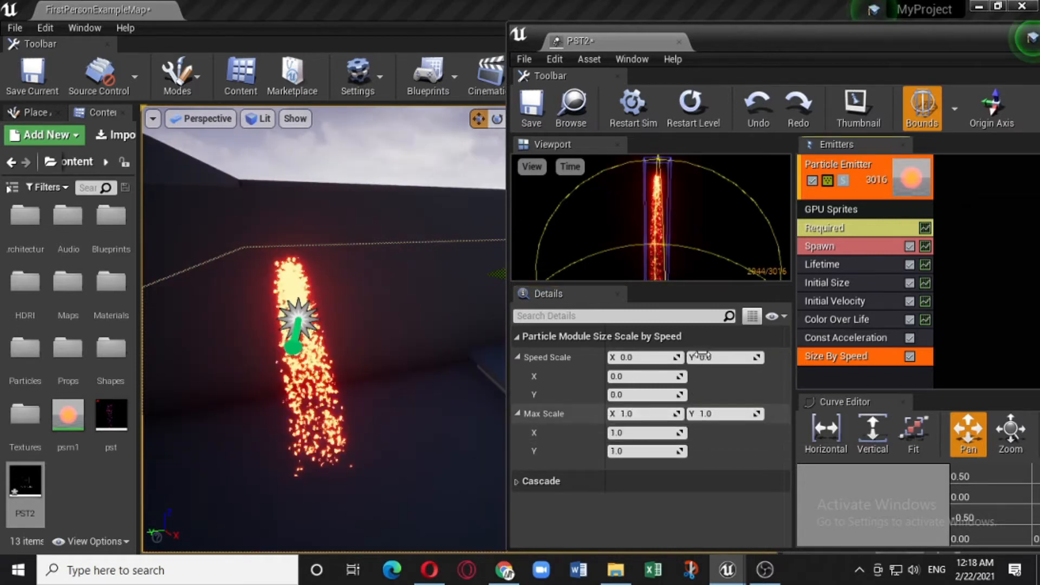
# - Set the Size By Speed module's Speed Scale Y to 5 and its Max Scale X and Y to 5
pyautogui.click(703, 356)
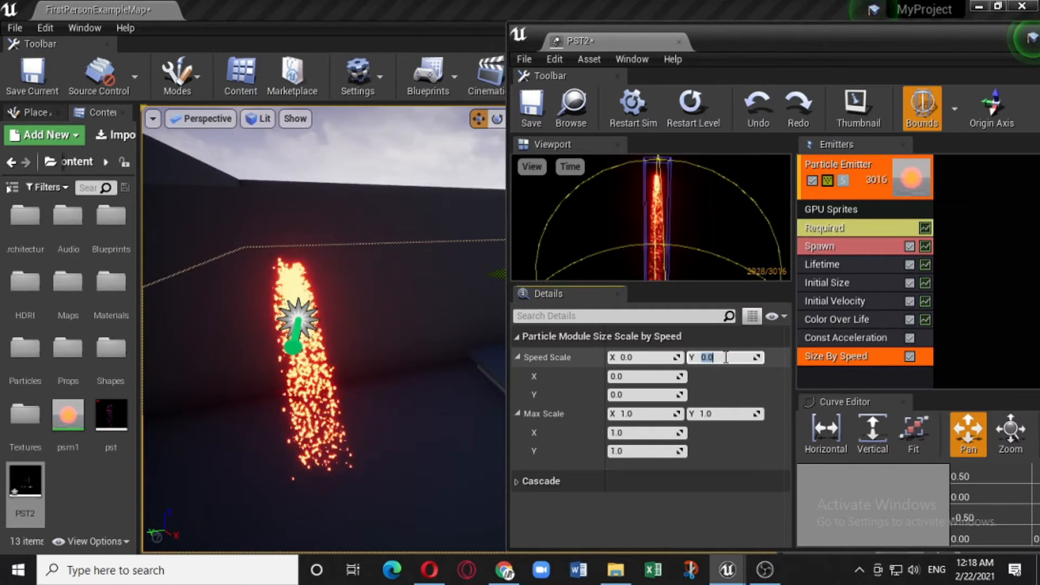
pyautogui.write('5')
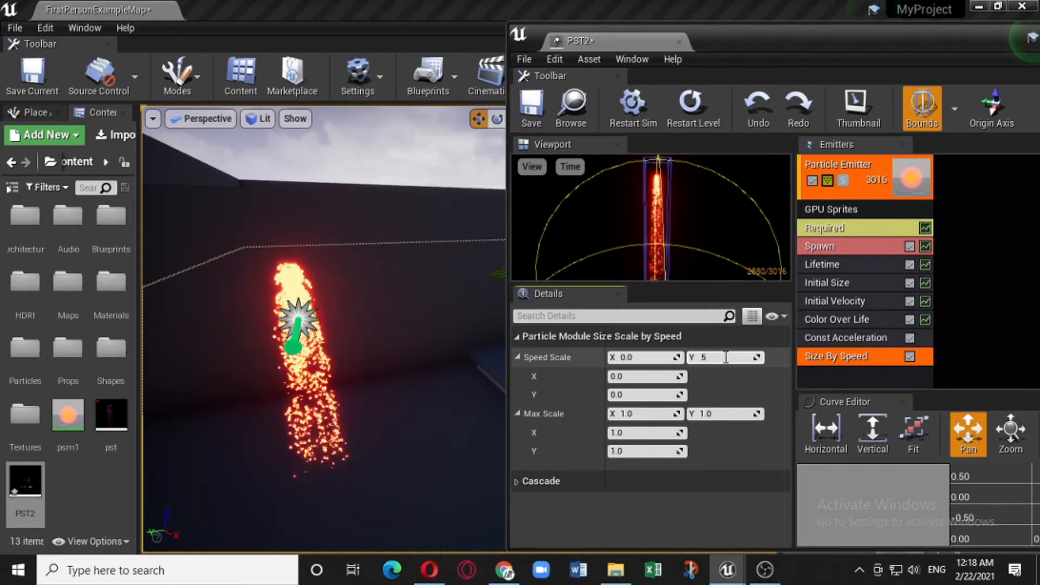
pyautogui.click(729, 414)
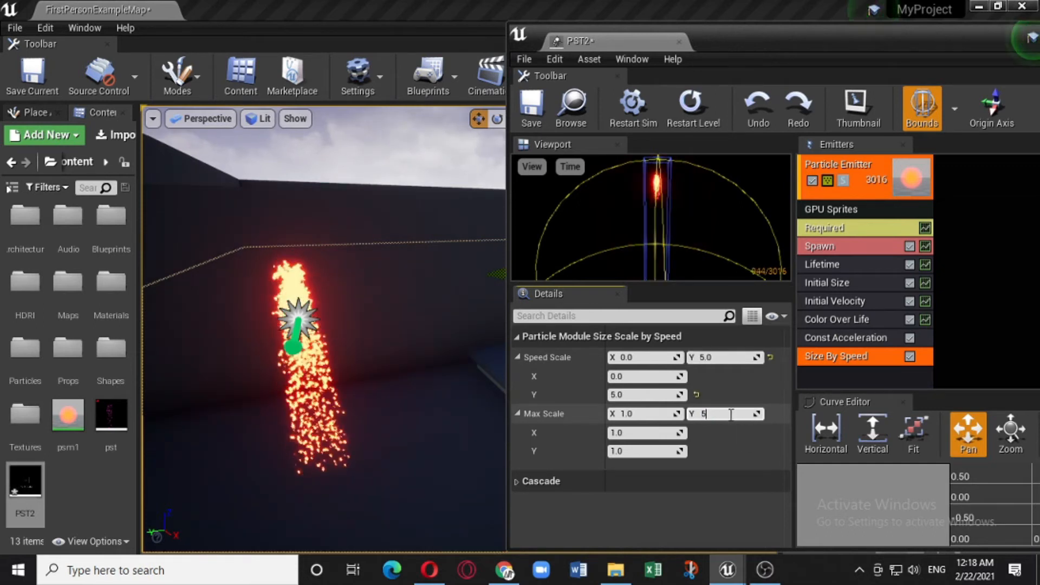
pyautogui.press('Return')
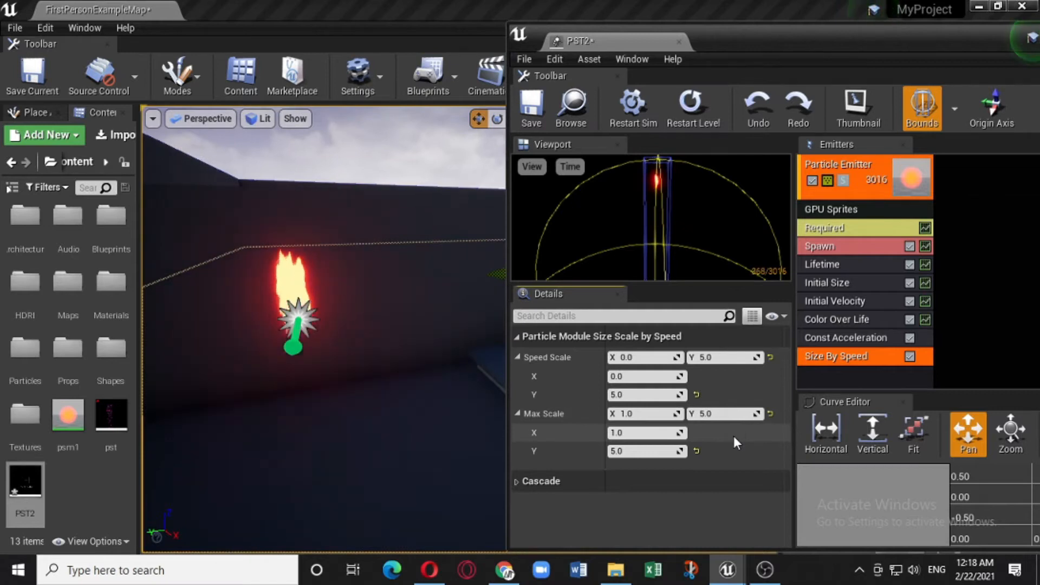
pyautogui.click(653, 415)
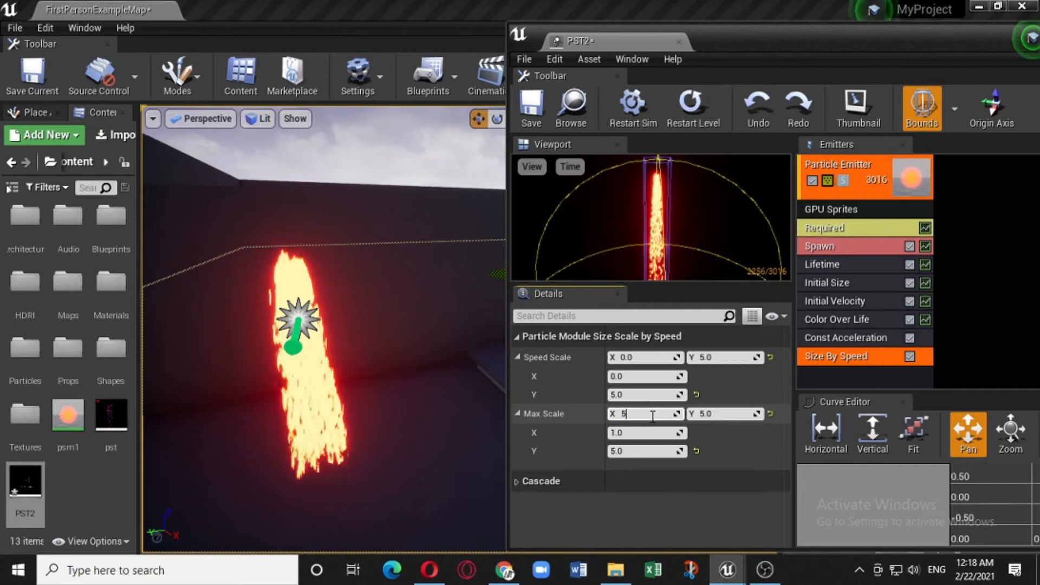
pyautogui.press('Return')
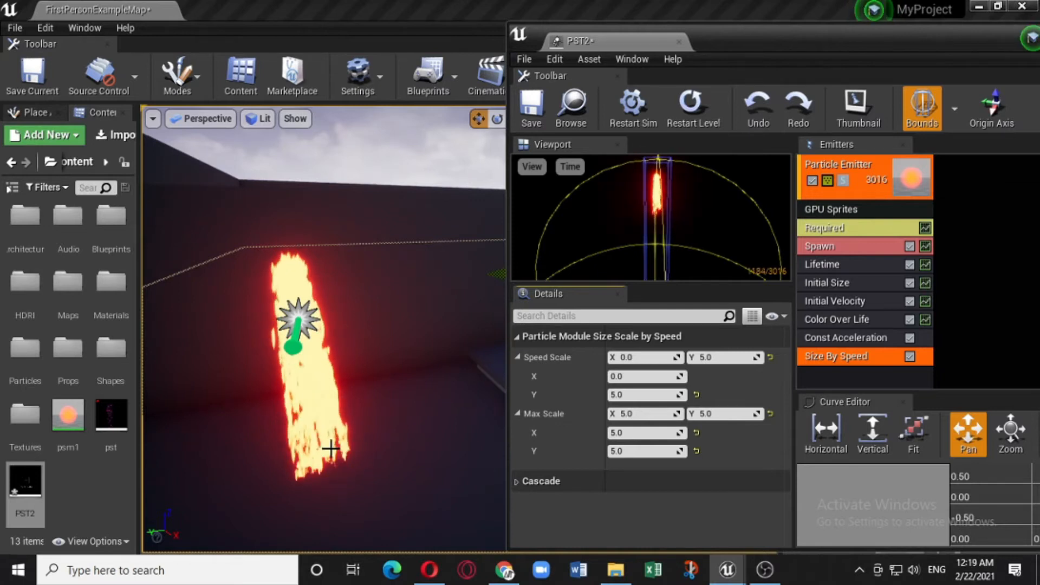
# - Set the Screen Alignment of the emitter's Required module to PSA Velocity
pyautogui.scroll(2, 315, 437)
pyautogui.moveTo(307, 437); pyautogui.dragTo(238, 440, button='right')
pyautogui.moveTo(311, 424); pyautogui.dragTo(288, 437, button='right')
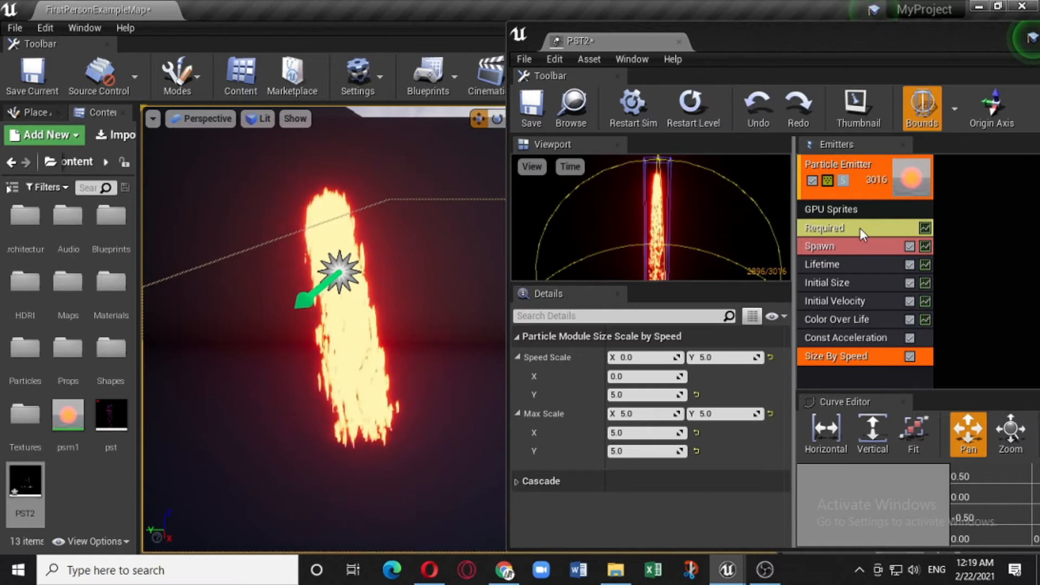
pyautogui.click(862, 229)
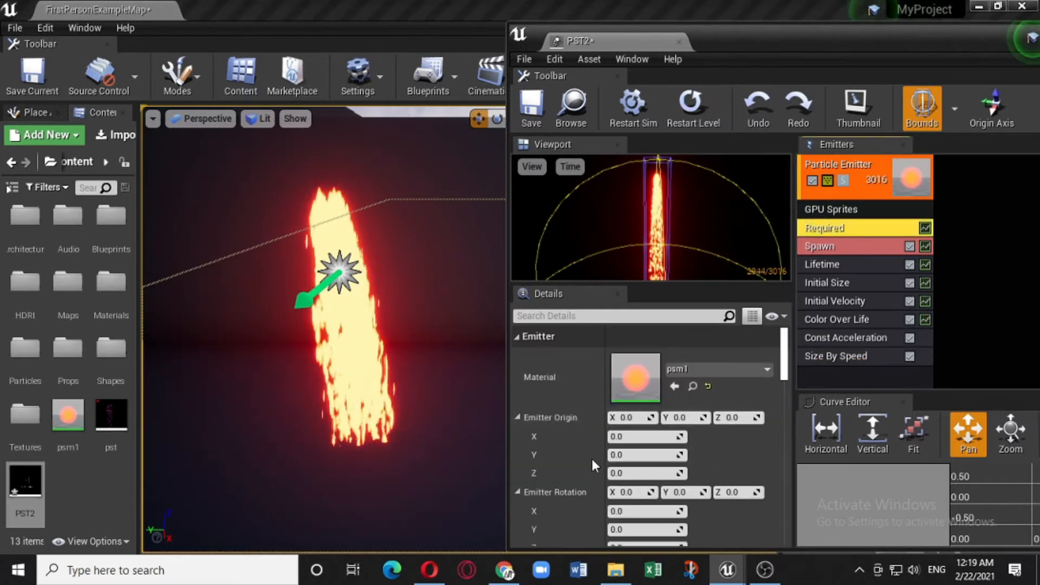
pyautogui.scroll(-5, 658, 470)
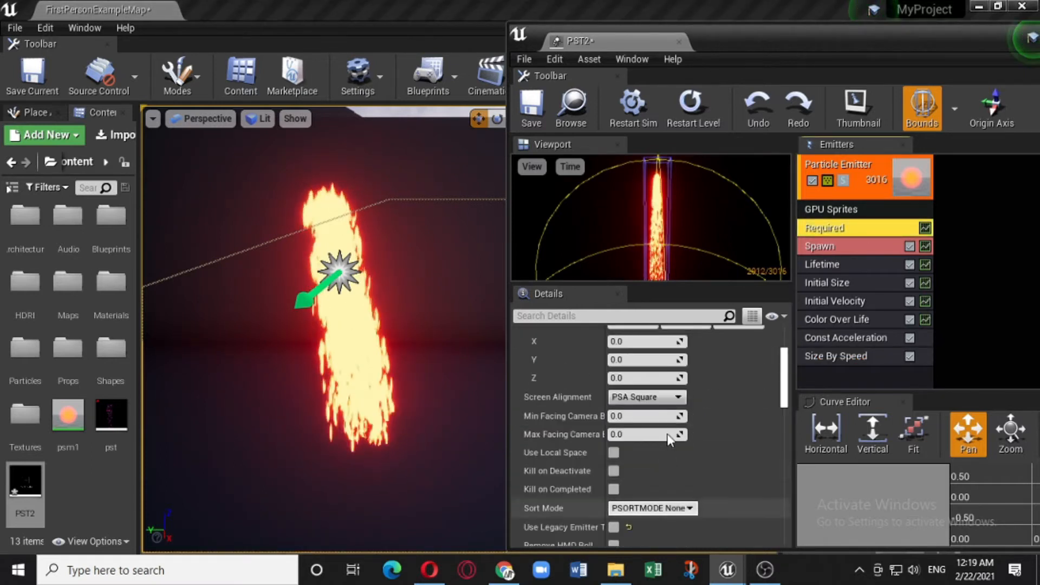
pyautogui.click(645, 399)
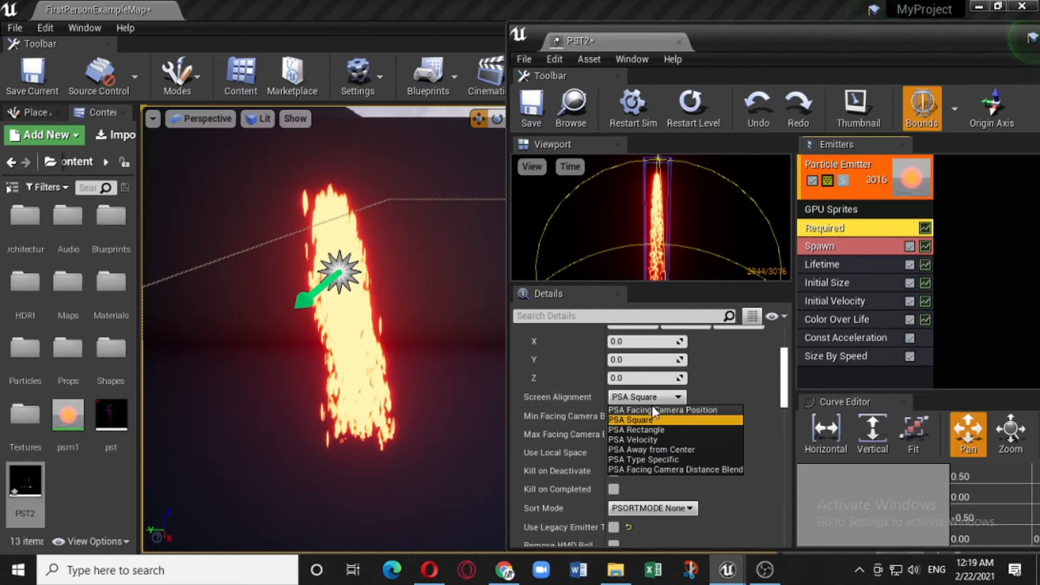
pyautogui.click(662, 438)
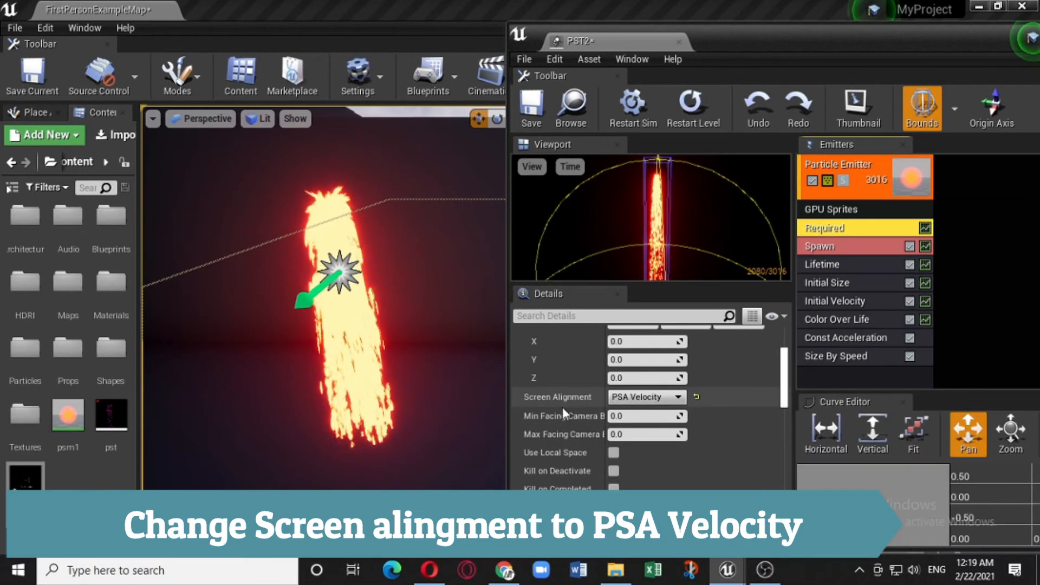
# - Add a Collision module to the particle emitter
pyautogui.scroll(4, 359, 398)
pyautogui.moveTo(341, 413); pyautogui.dragTo(272, 442, button='right')
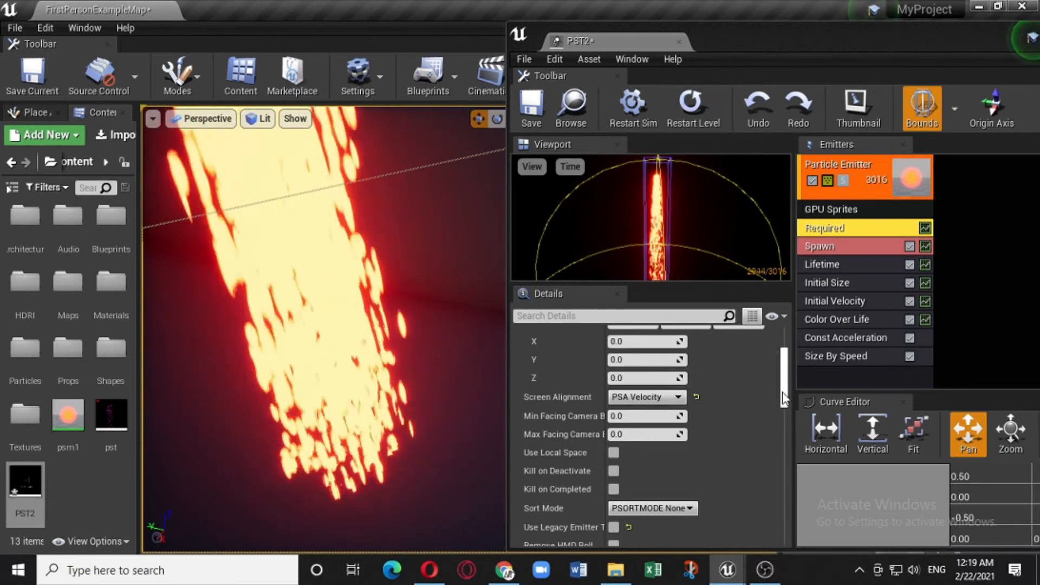
pyautogui.moveTo(788, 401); pyautogui.dragTo(791, 345)
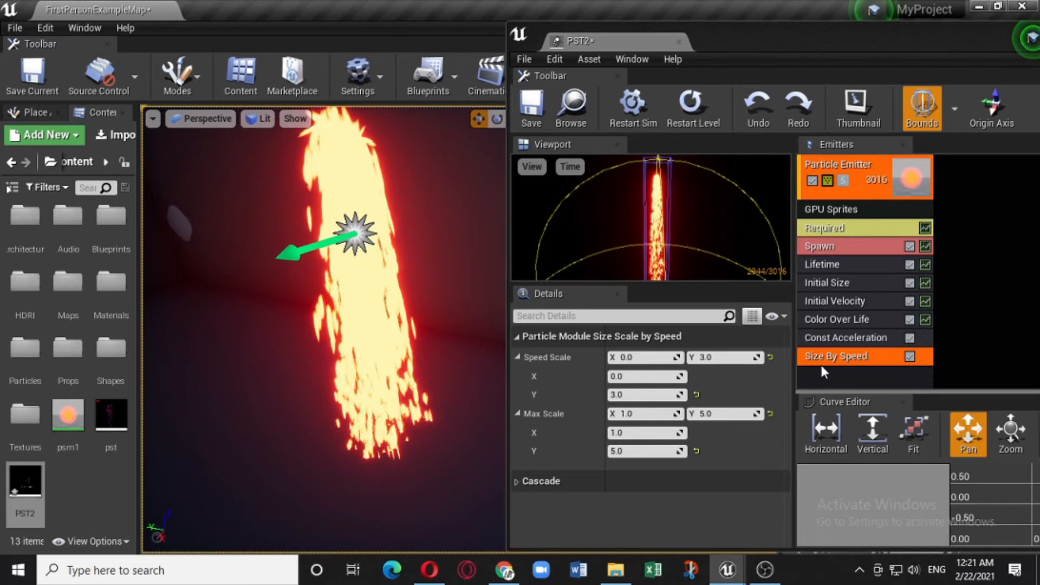
pyautogui.click(830, 369)
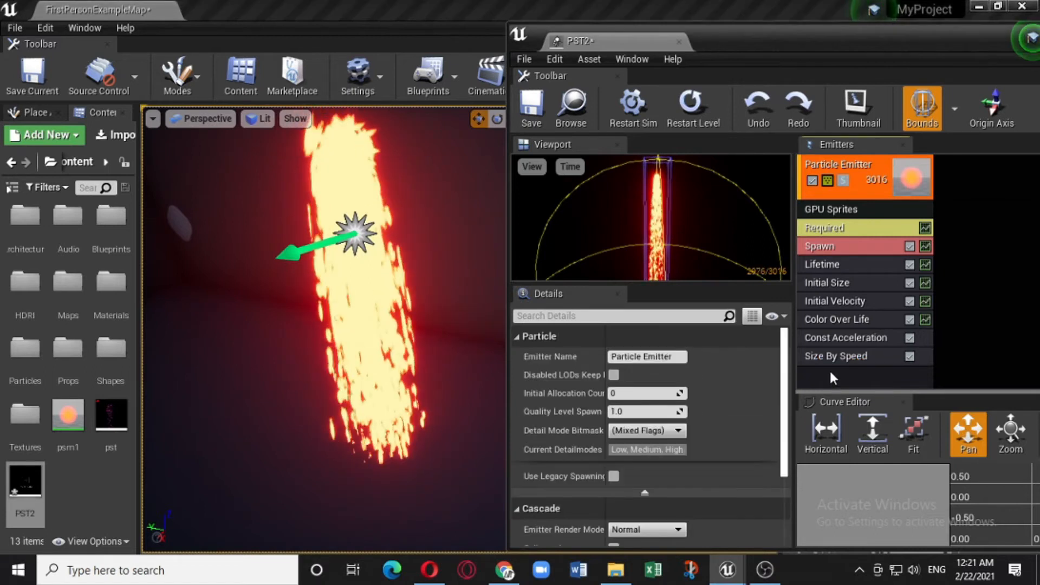
pyautogui.rightClick(830, 369)
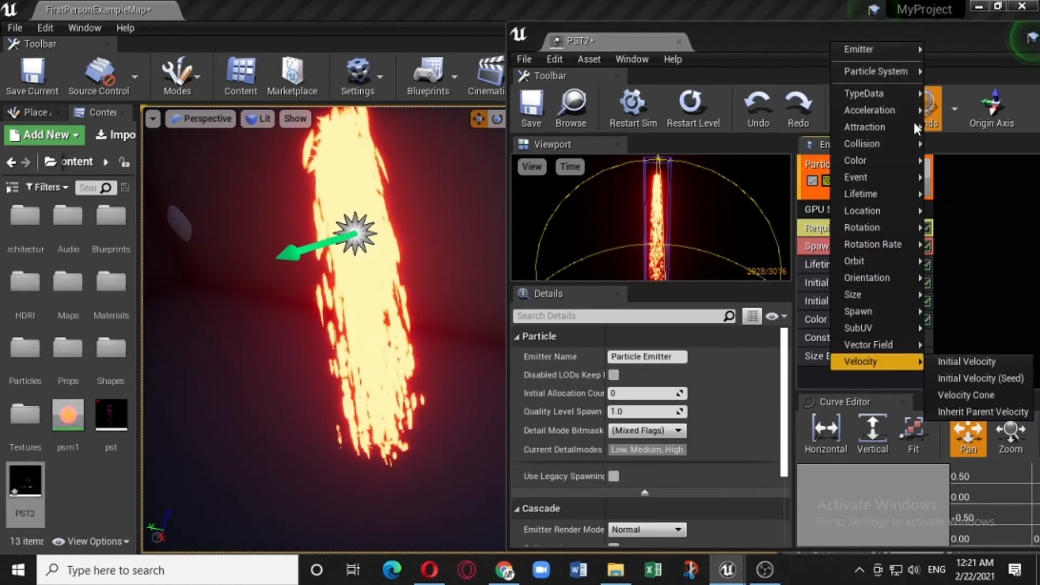
pyautogui.moveTo(884, 147)
pyautogui.click(944, 144)
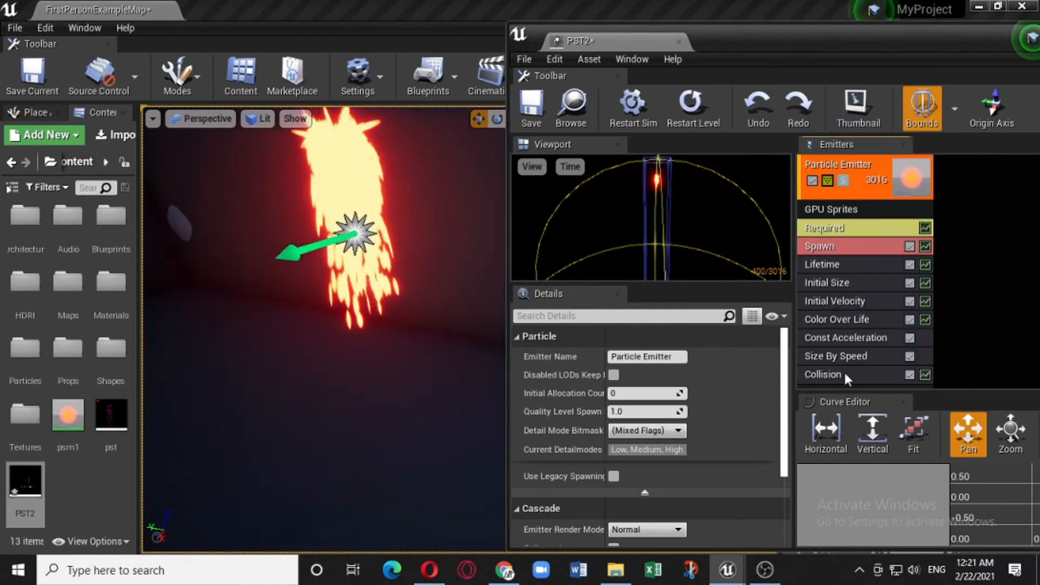
# - Set the constant Resilience value of the Collision module to 0.05
pyautogui.click(843, 371)
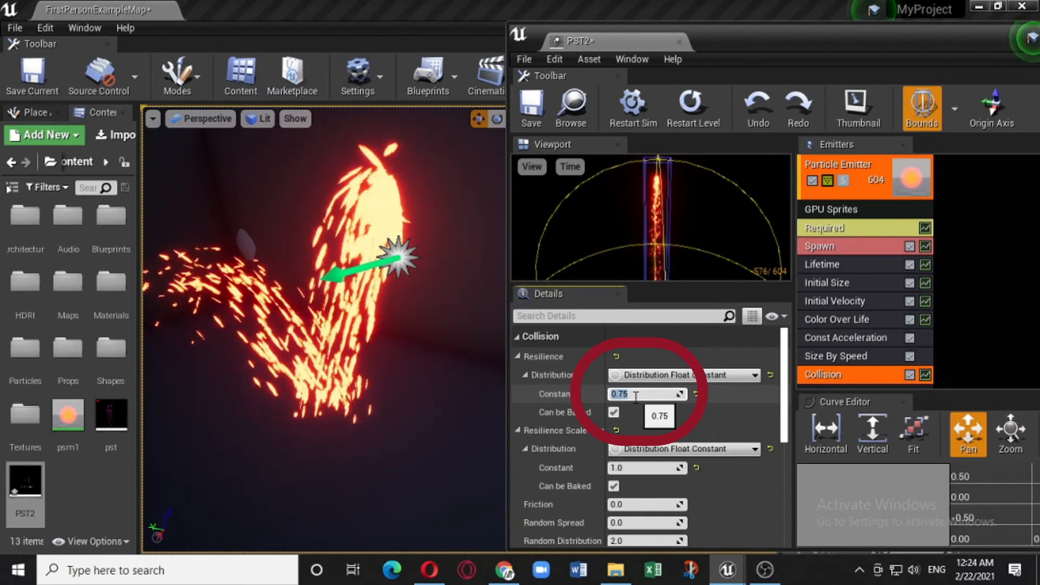
pyautogui.write('0.05')
pyautogui.press('Return')
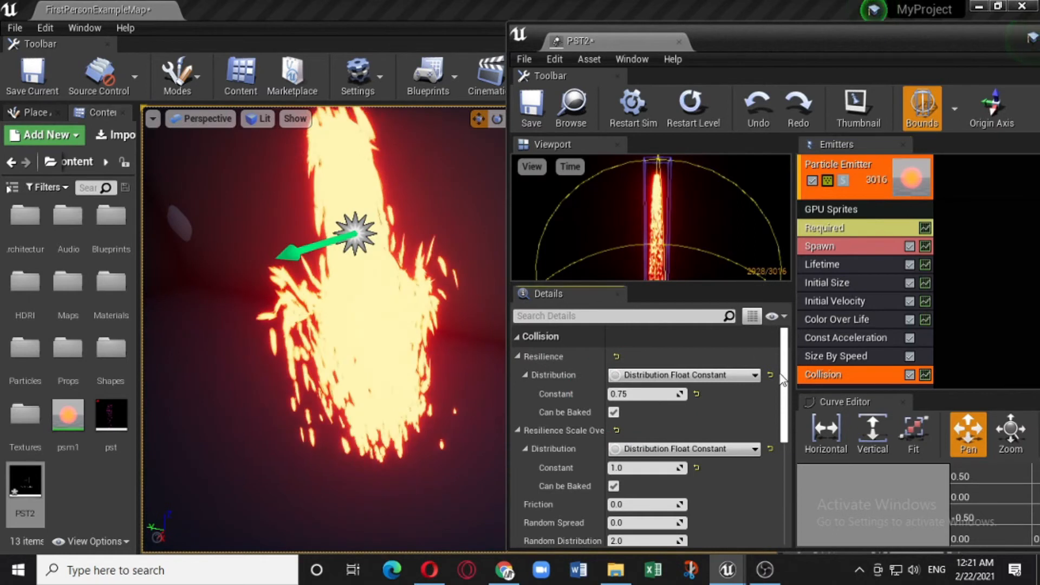
# - Raise the Friction of the Collision module to about 2.16
pyautogui.moveTo(782, 380); pyautogui.dragTo(772, 417)
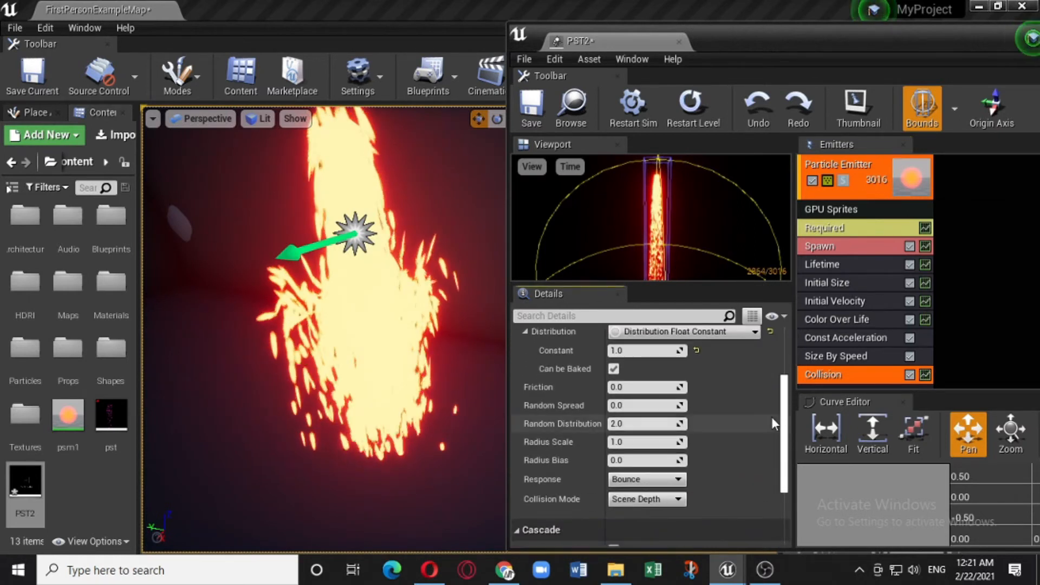
pyautogui.moveTo(616, 387); pyautogui.dragTo(634, 387)
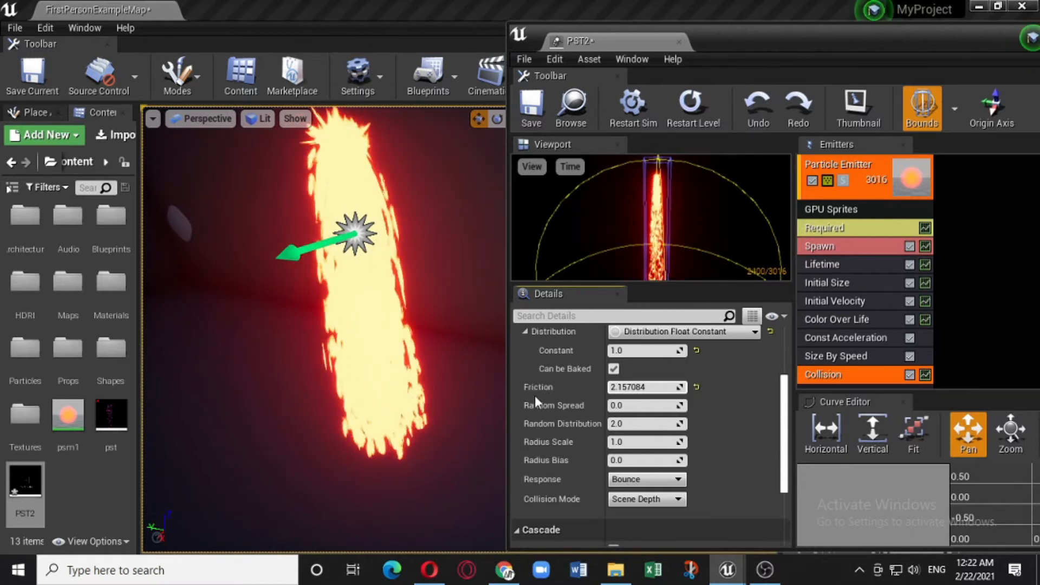
pyautogui.moveTo(548, 385)
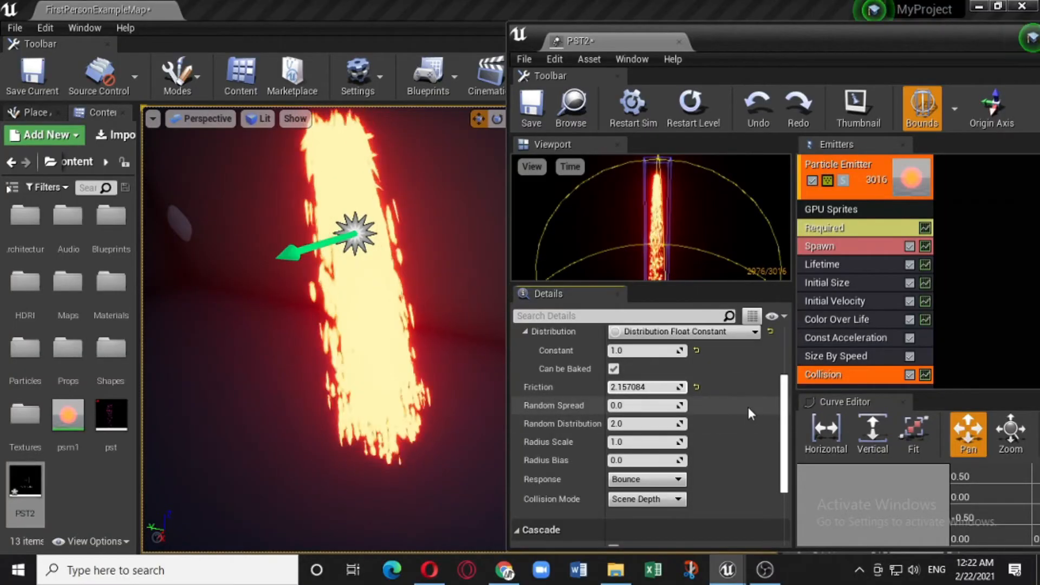
# - Set the constant Resilience value of the Collision module to 0.1
pyautogui.scroll(3, 749, 407)
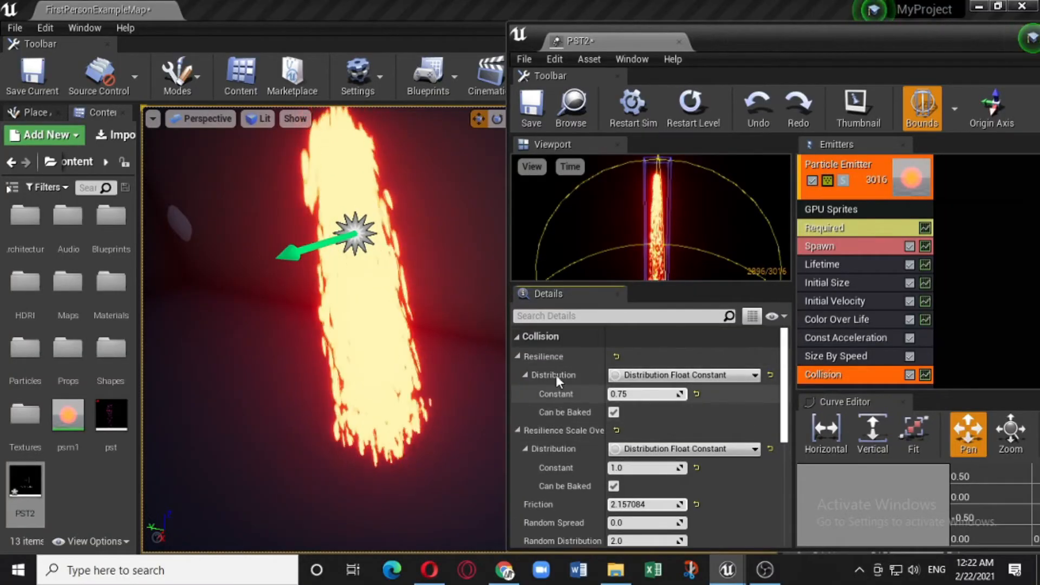
pyautogui.click(638, 399)
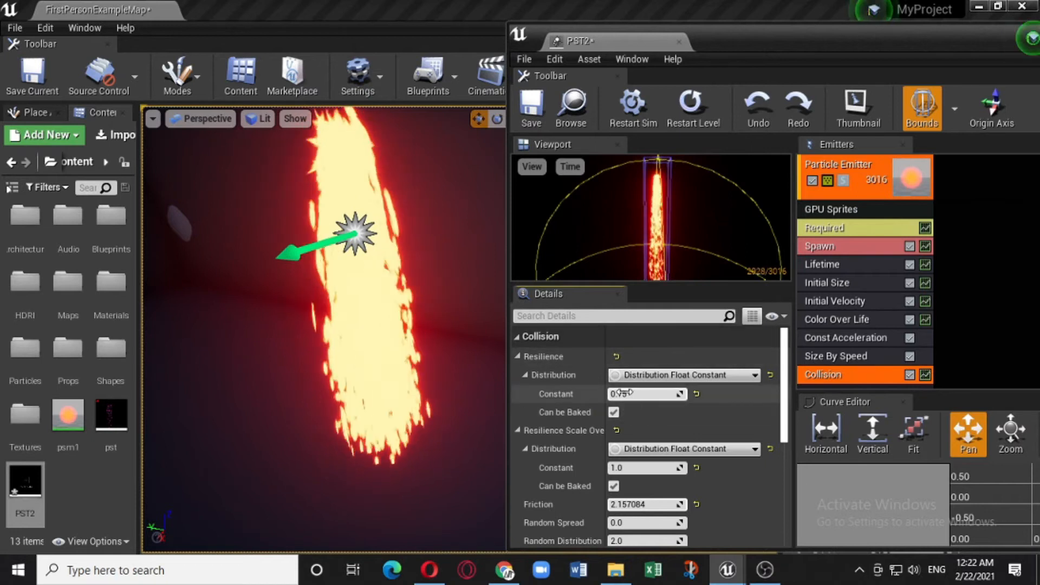
pyautogui.write('.1')
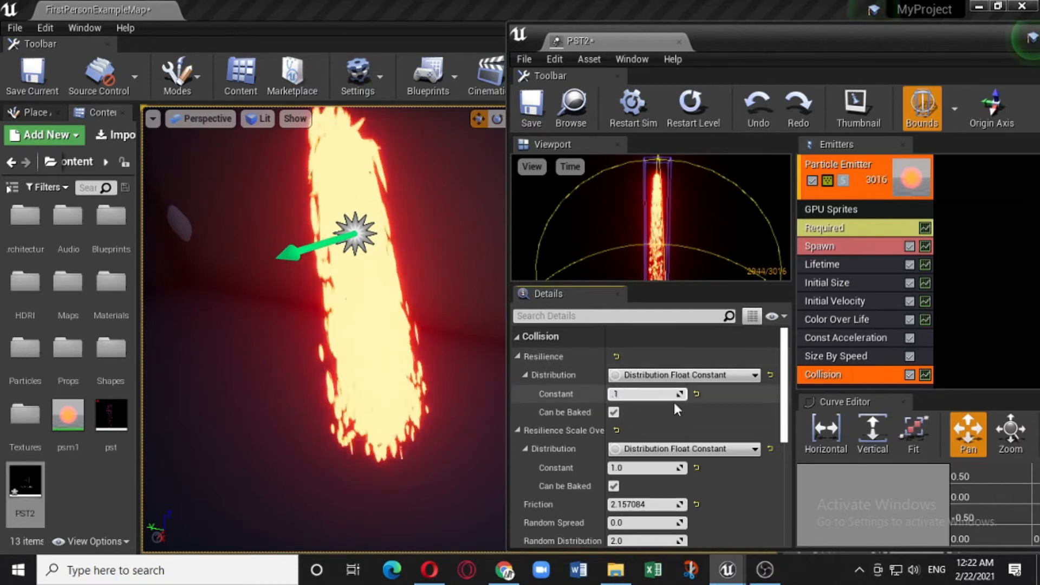
pyautogui.click(756, 421)
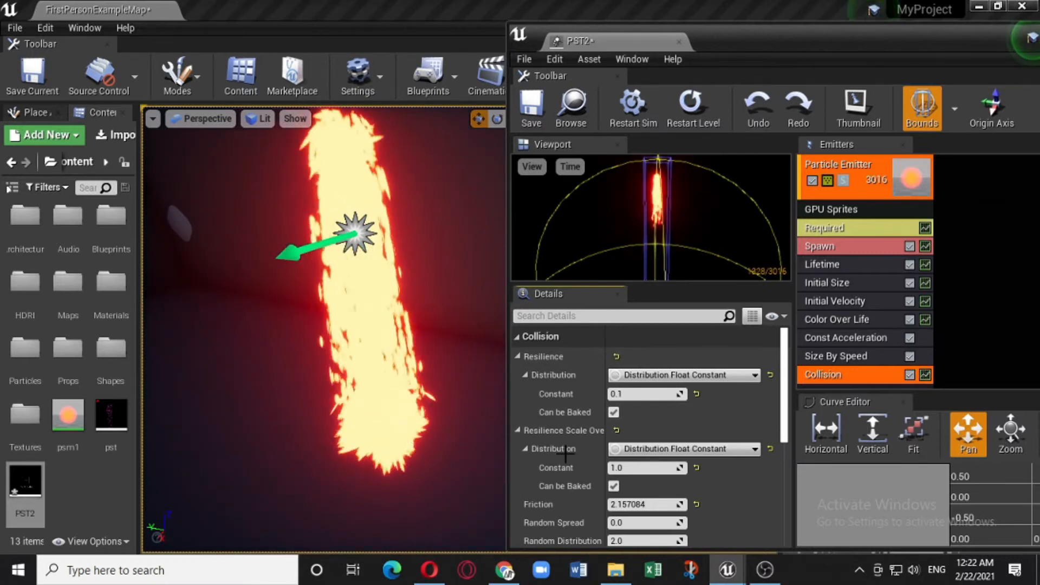
# - Set the constant Rate of the emitter's Spawn module to 100
pyautogui.click(867, 244)
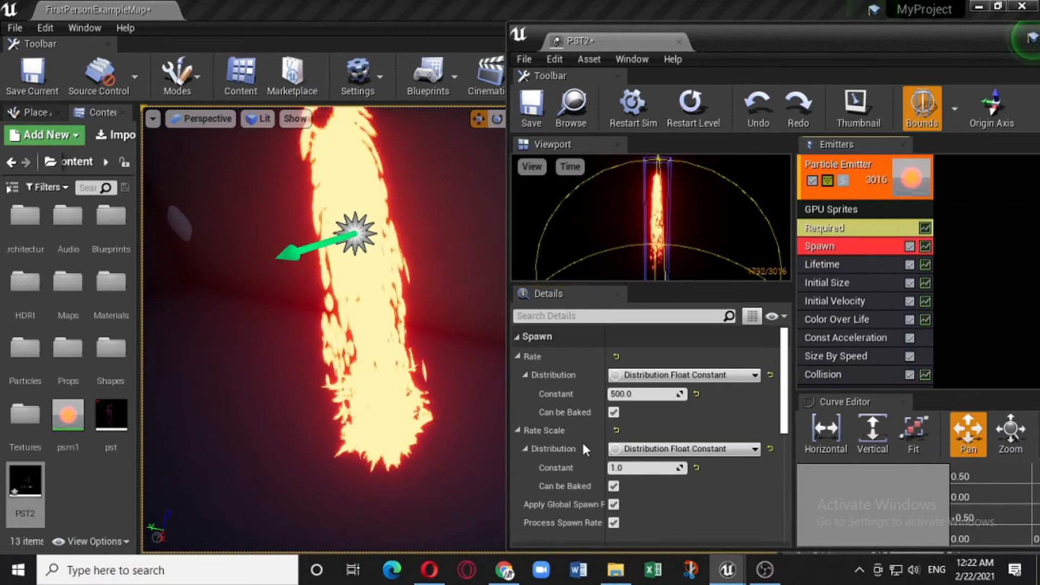
pyautogui.click(648, 392)
pyautogui.write('100')
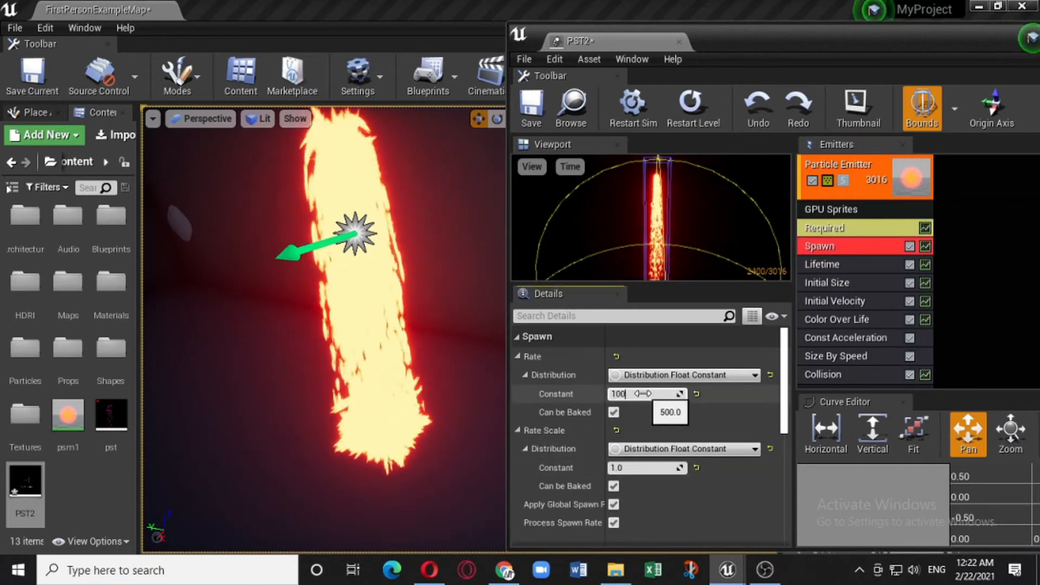
pyautogui.click(761, 421)
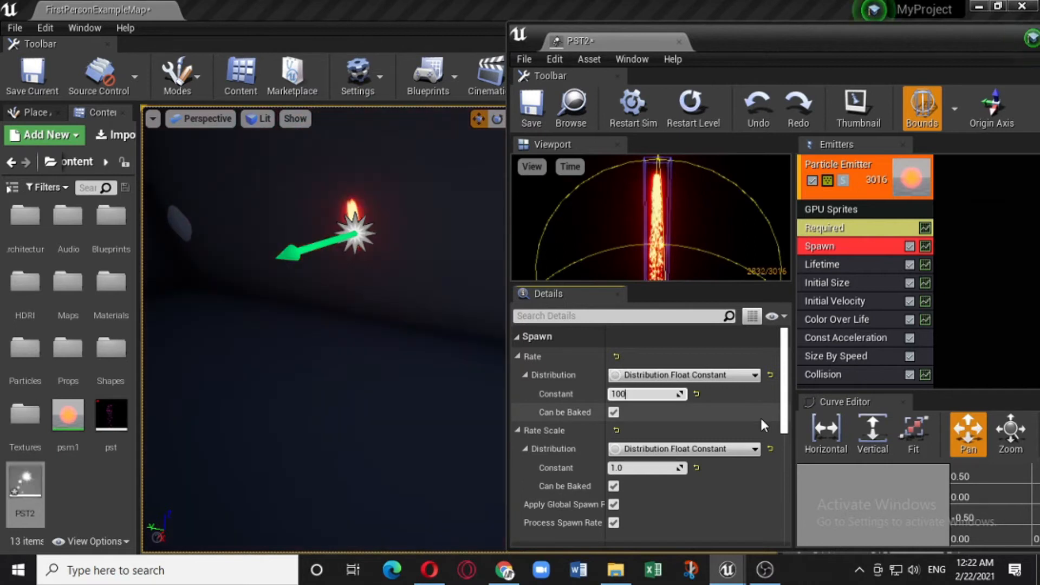
# - Set the Y acceleration of the Const Acceleration module to 130
pyautogui.click(867, 298)
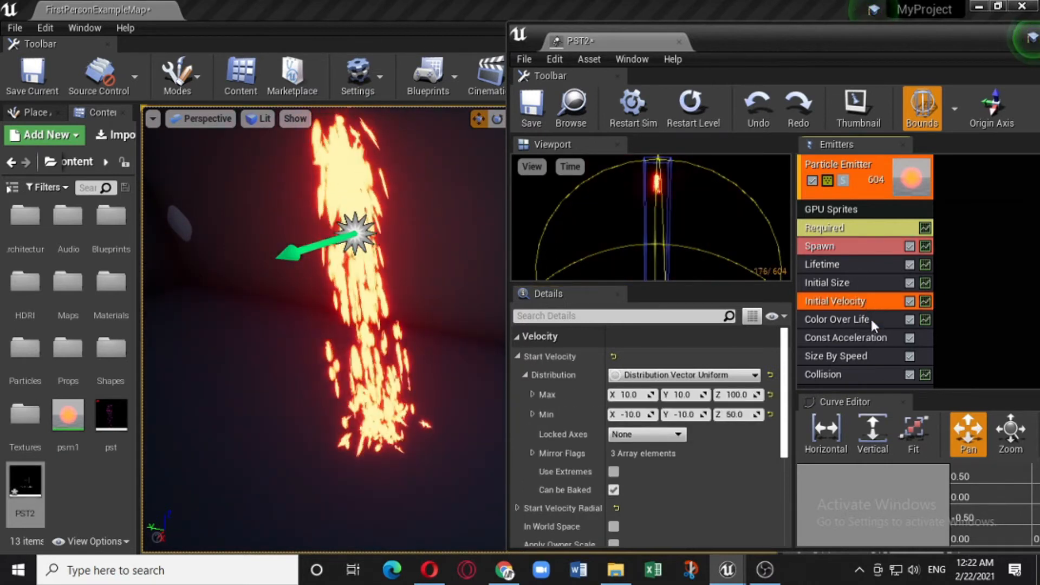
pyautogui.click(883, 339)
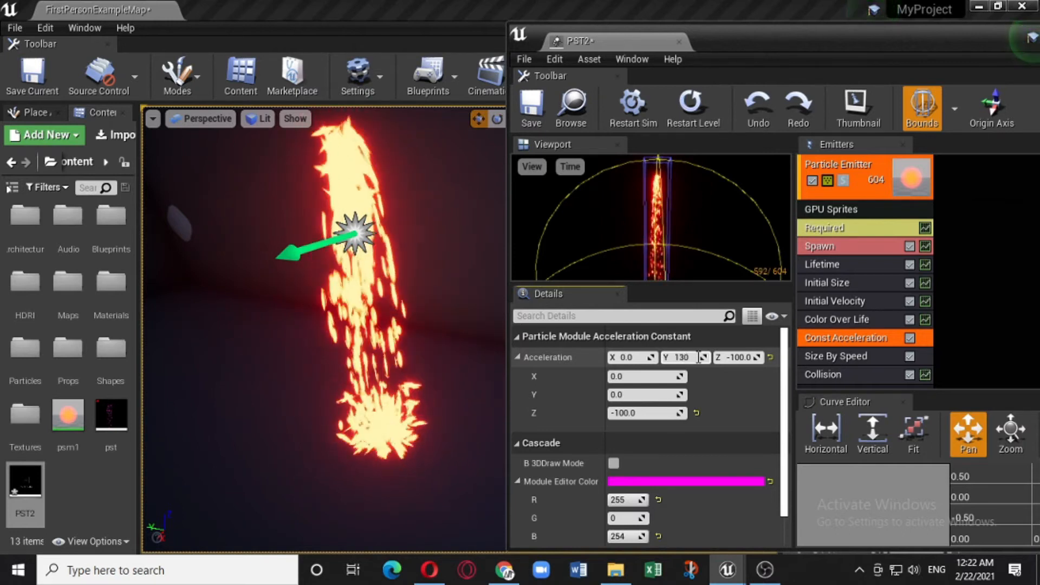
pyautogui.press('Return')
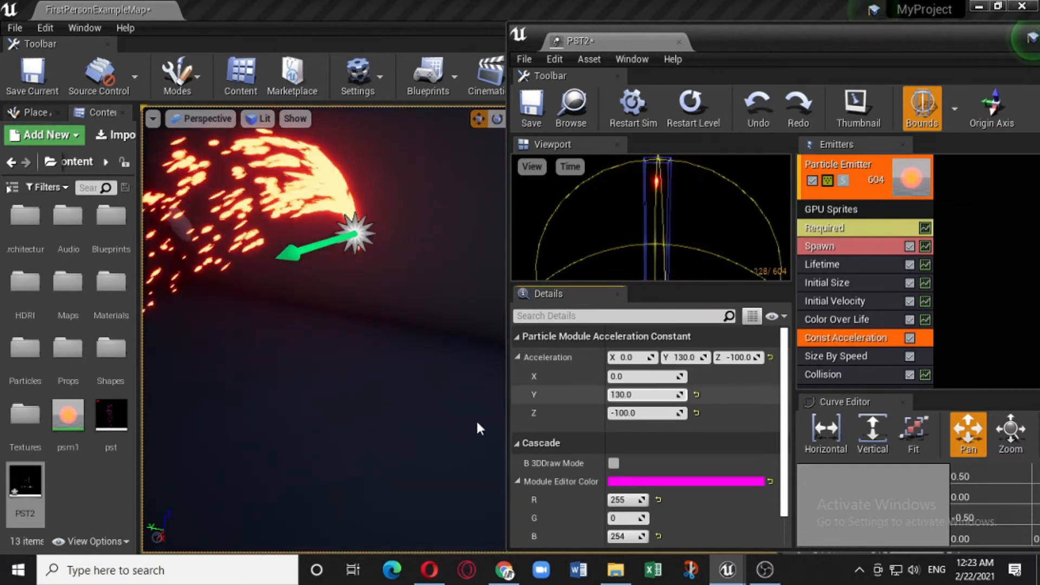
# - Reduce the Y acceleration of the Const Acceleration module to 30 and inspect the particle stream in the level
pyautogui.moveTo(325, 325); pyautogui.dragTo(252, 306, button='right')
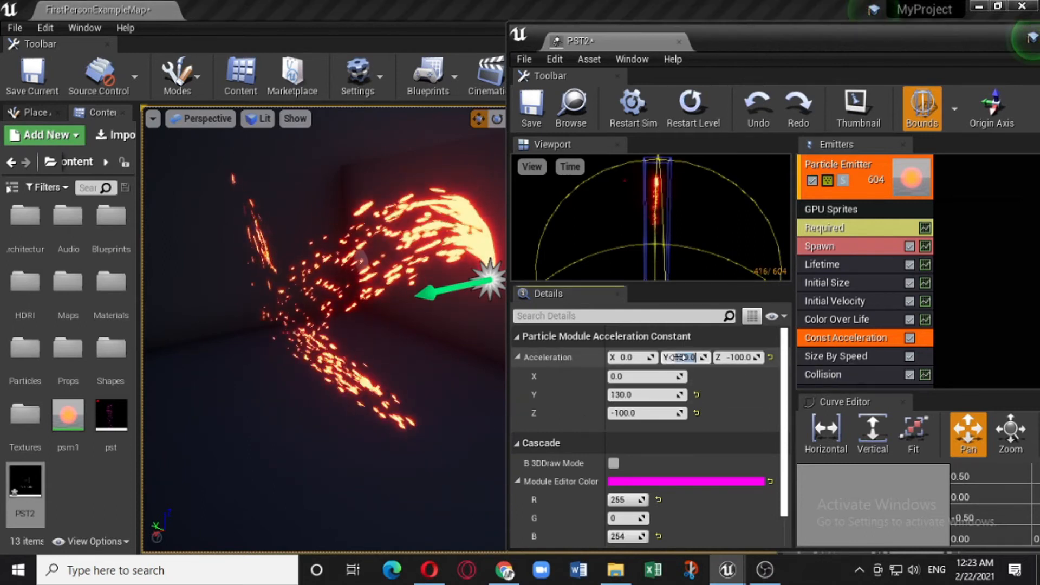
pyautogui.write('30')
pyautogui.click(751, 402)
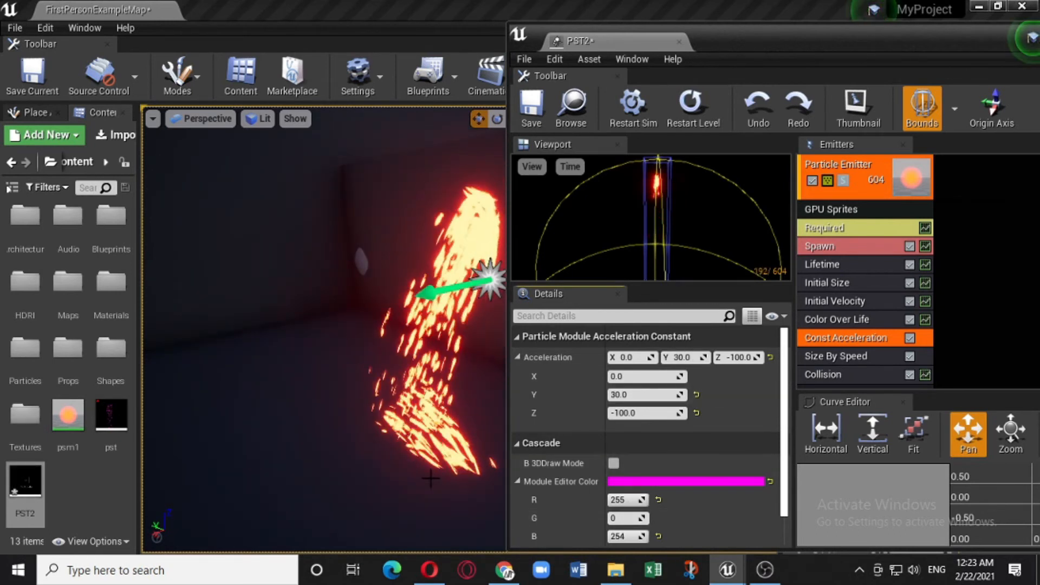
pyautogui.moveTo(431, 478); pyautogui.dragTo(477, 488, button='right')
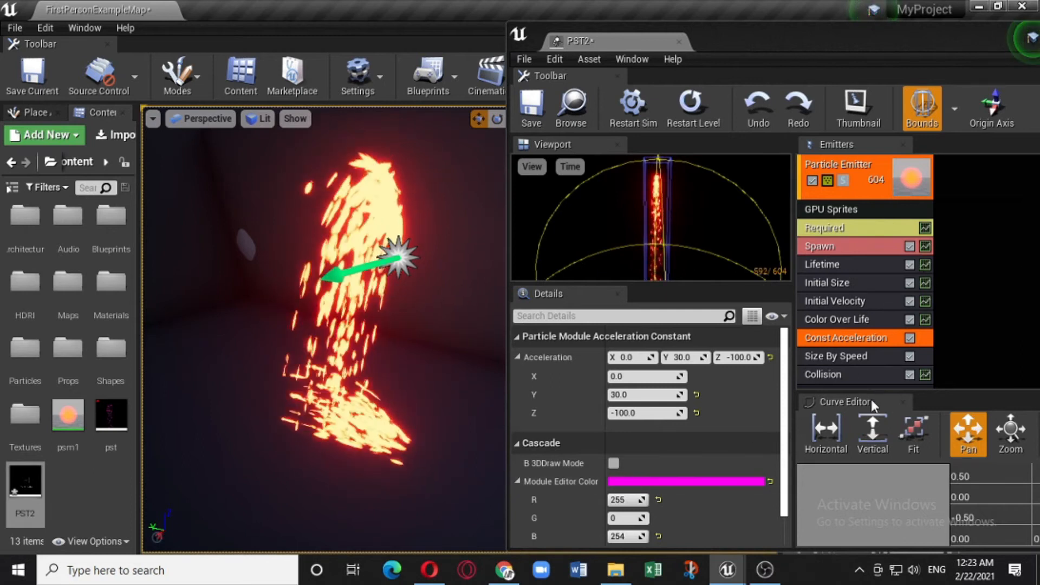
# - Set the Friction of the Collision module to 0
pyautogui.click(858, 370)
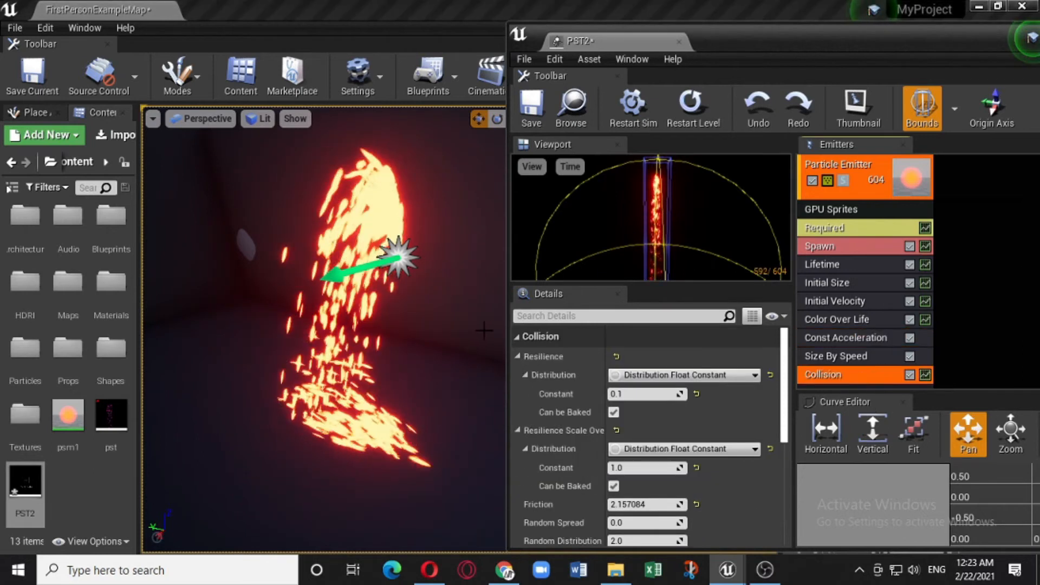
pyautogui.scroll(-3, 725, 411)
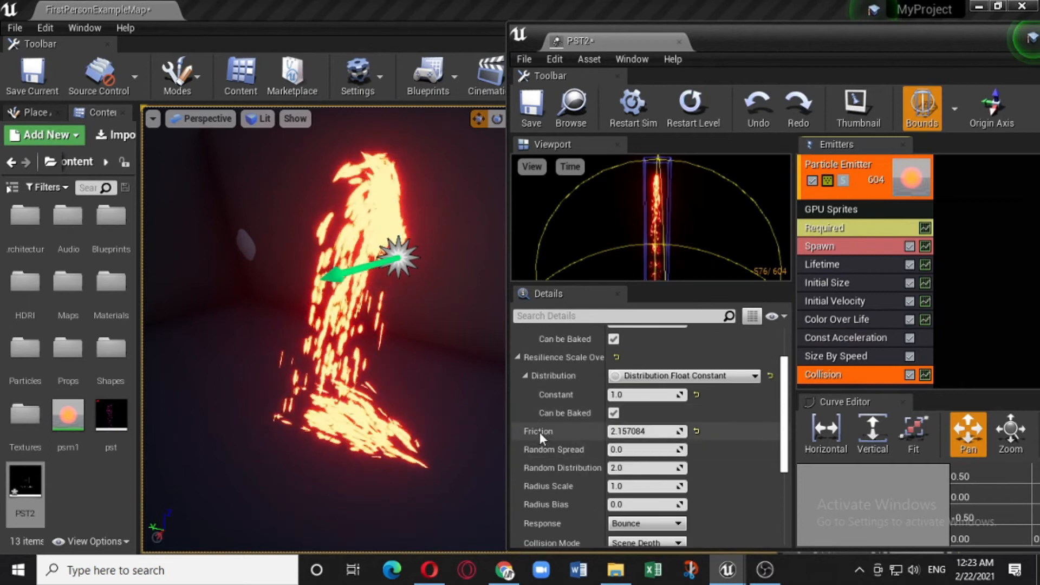
pyautogui.click(630, 432)
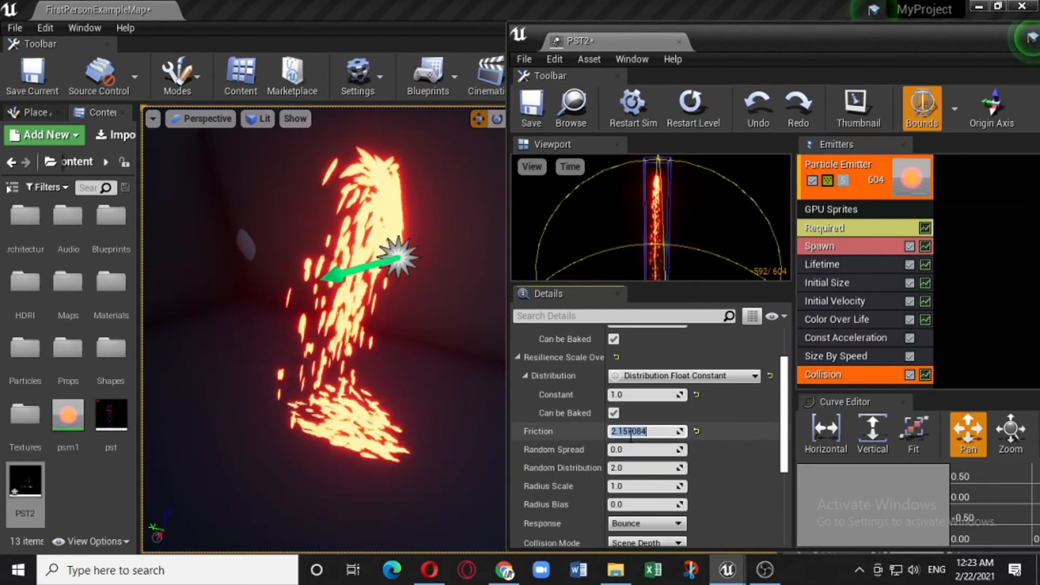
pyautogui.write('0')
pyautogui.press('Return')
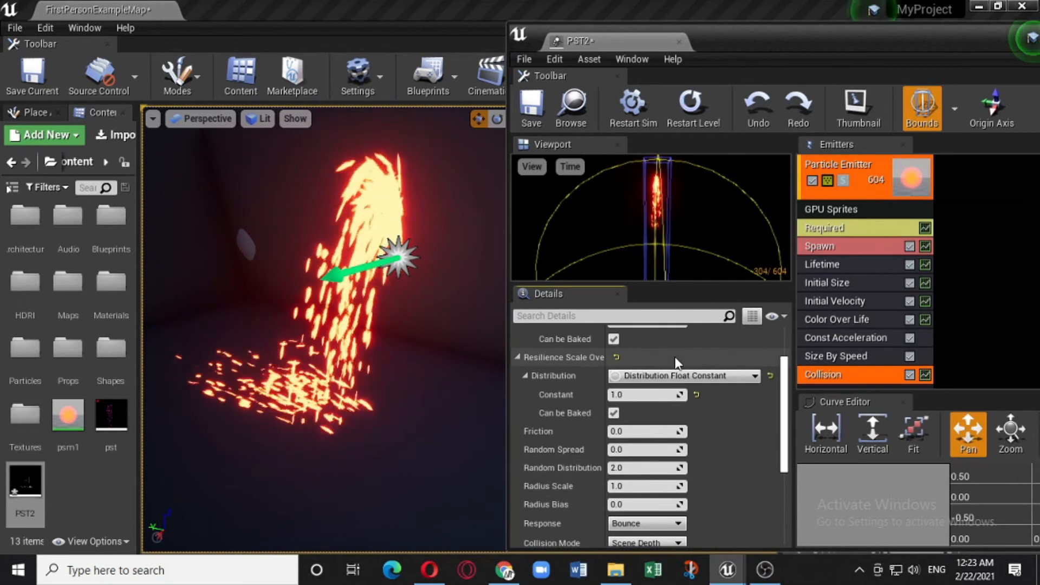
# - Set the constant Resilience value of the Collision module to 0.75
pyautogui.scroll(3, 638, 378)
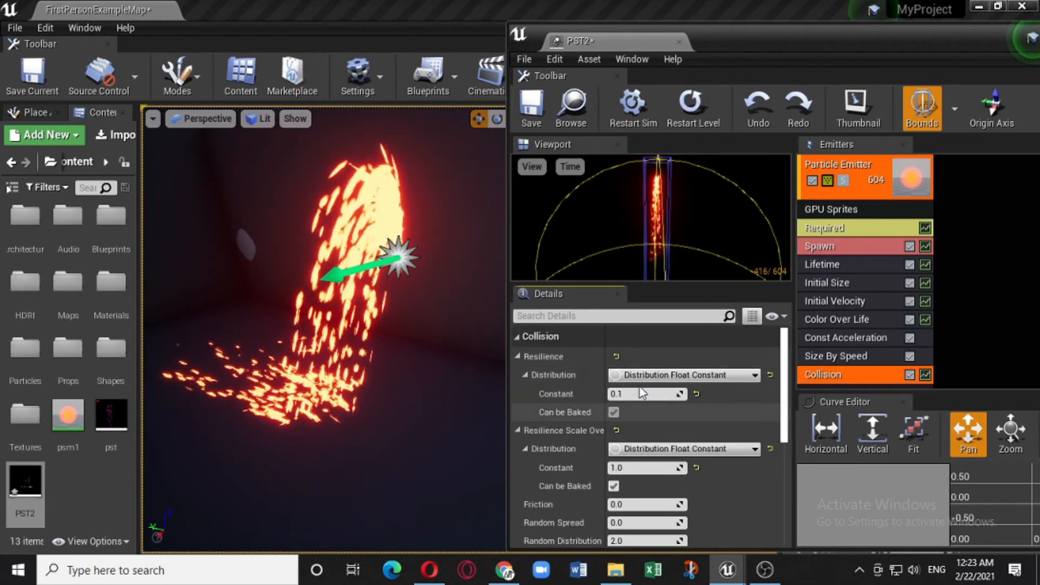
pyautogui.click(638, 393)
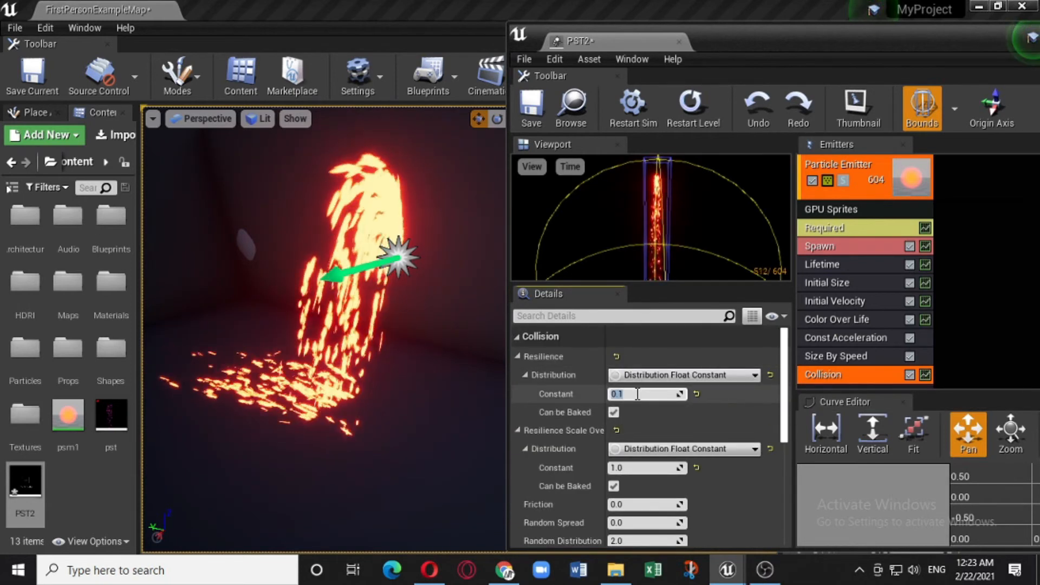
pyautogui.write('7')
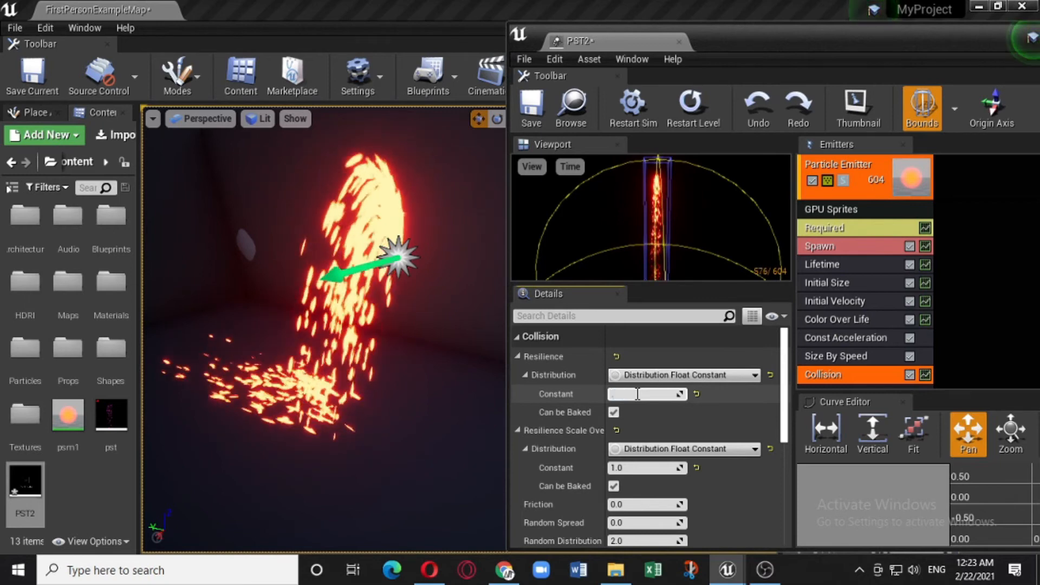
pyautogui.write('5')
pyautogui.press('Return')
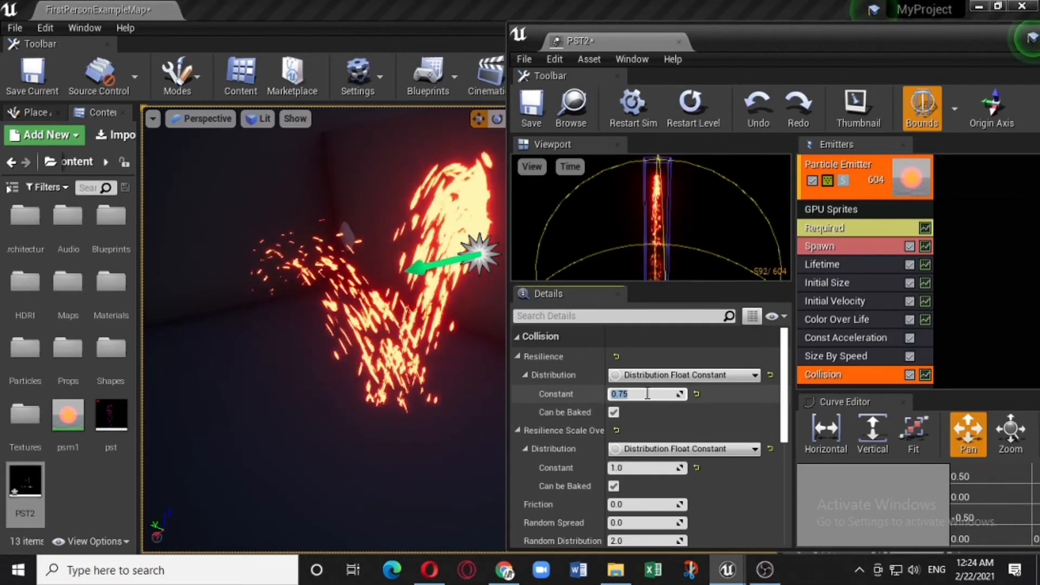
# - Lower the Collision module's constant Resilience to 0.05
pyautogui.write('.05')
pyautogui.click(681, 410)
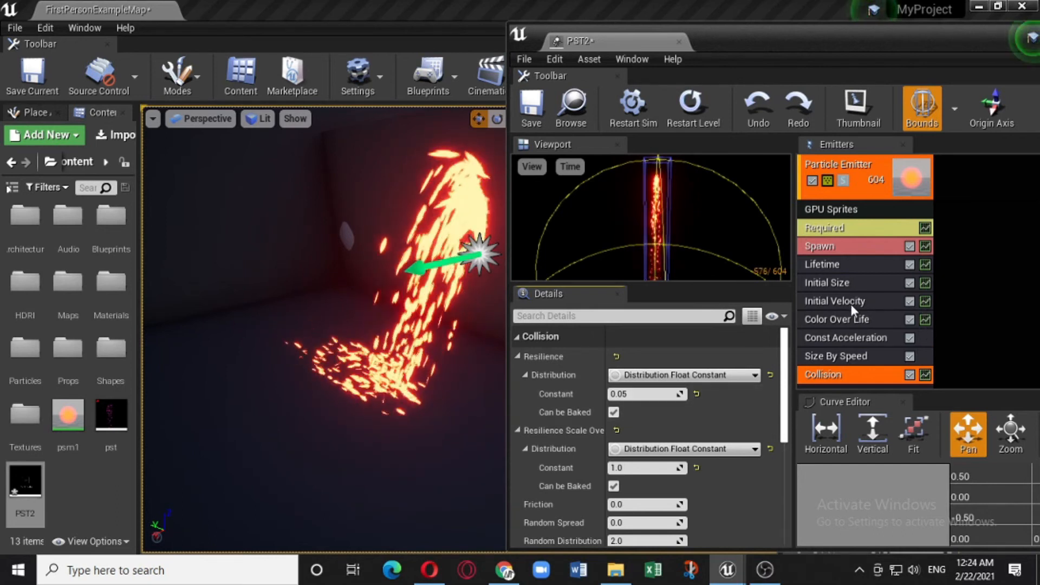
# - Set the Const Acceleration module's acceleration to 30 on X and 0 on Y
pyautogui.click(868, 337)
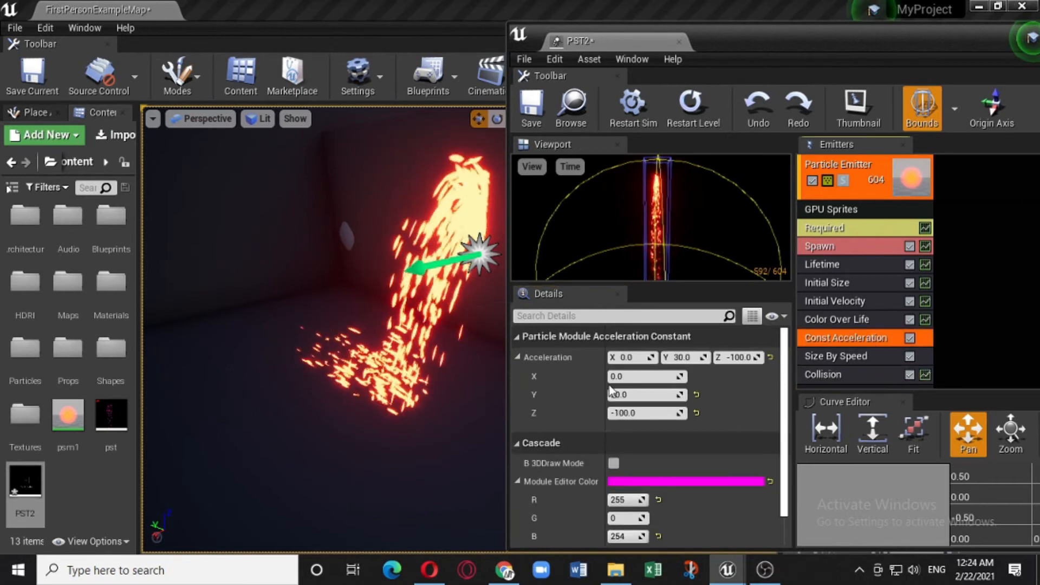
pyautogui.click(616, 359)
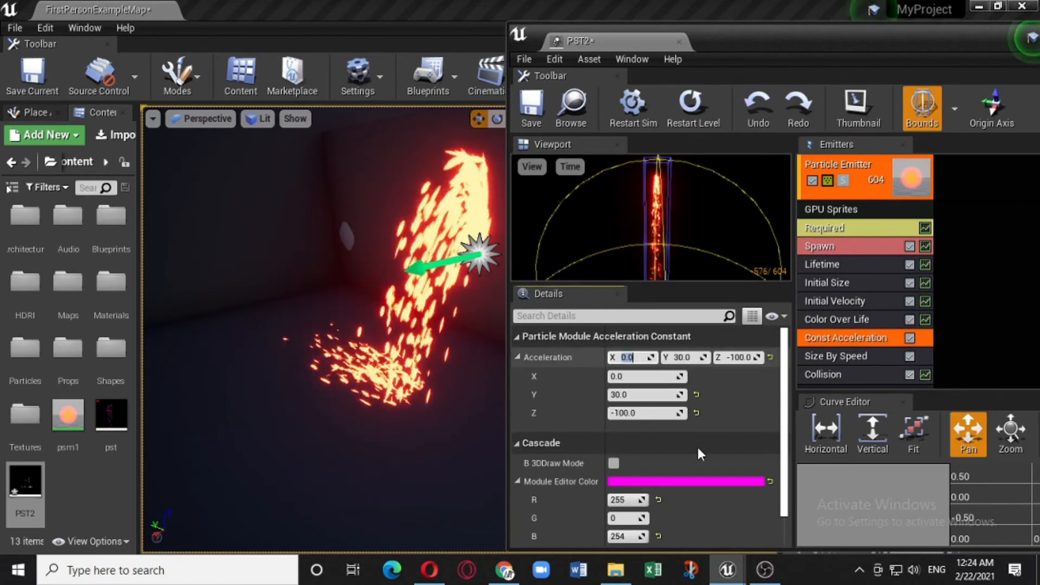
pyautogui.write('30')
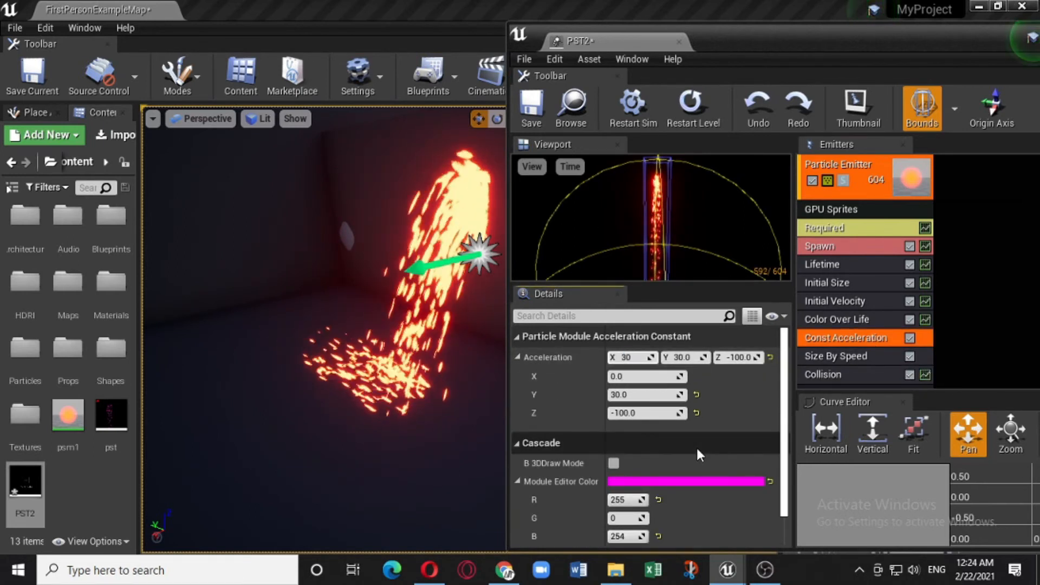
pyautogui.click(687, 358)
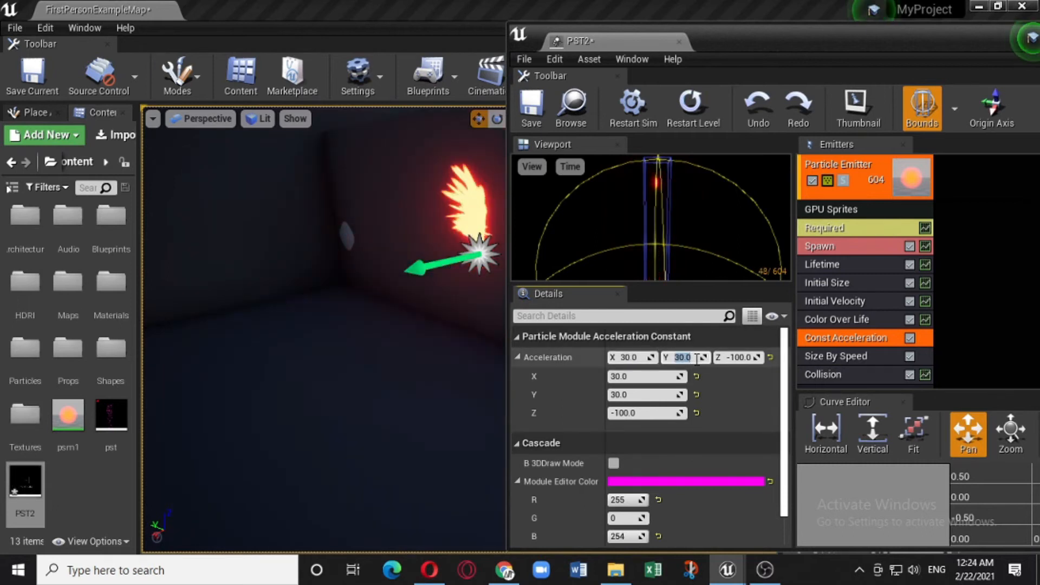
pyautogui.write('0')
pyautogui.press('Return')
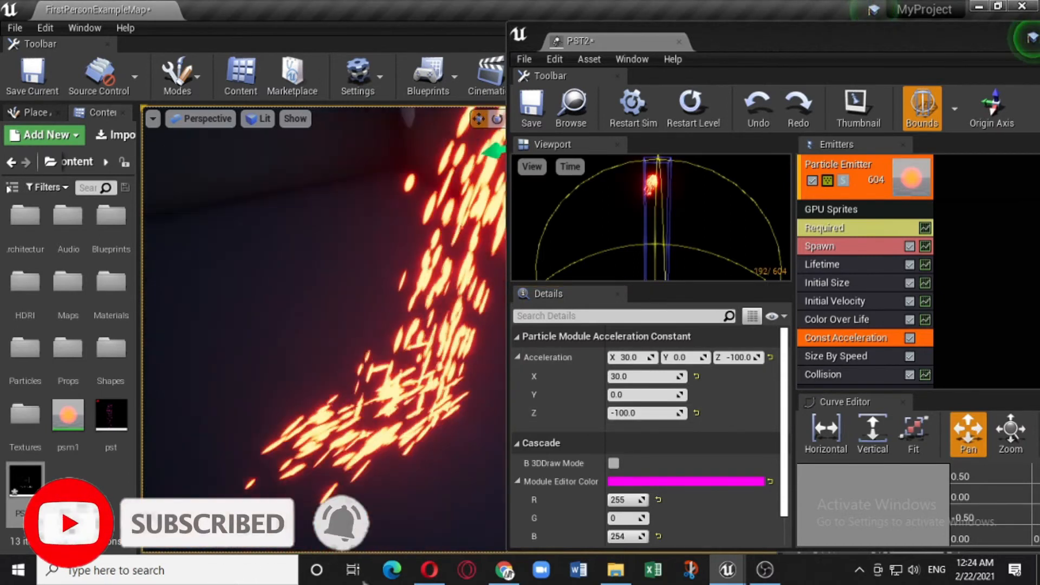
pyautogui.scroll(-4, 400, 426)
pyautogui.moveTo(414, 435); pyautogui.dragTo(420, 428, button='right')
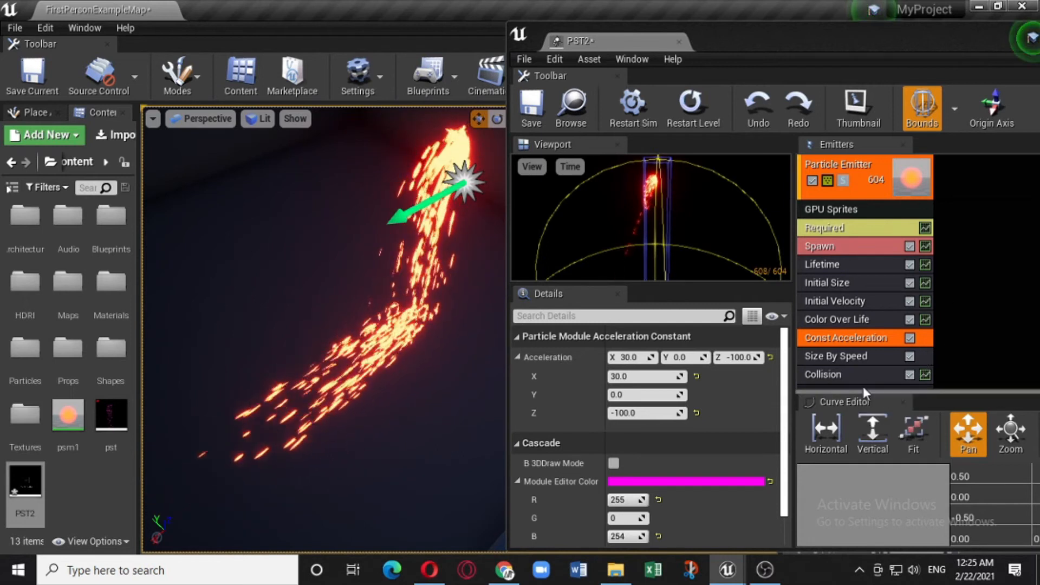
# - Add a Local Vector Field module to the particle emitter and open its properties
pyautogui.moveTo(862, 388); pyautogui.dragTo(862, 431)
pyautogui.rightClick(834, 401)
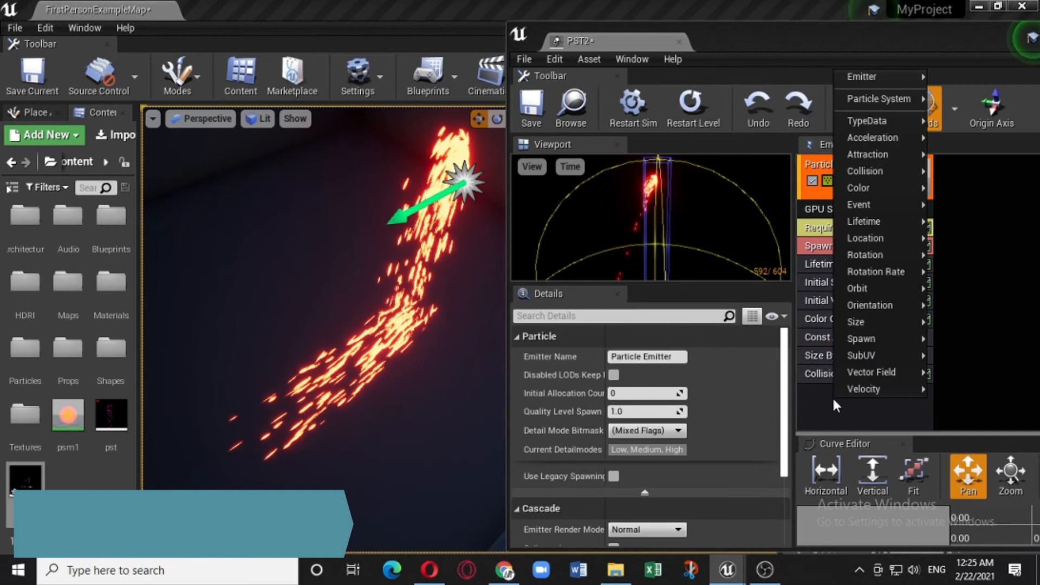
pyautogui.moveTo(869, 372)
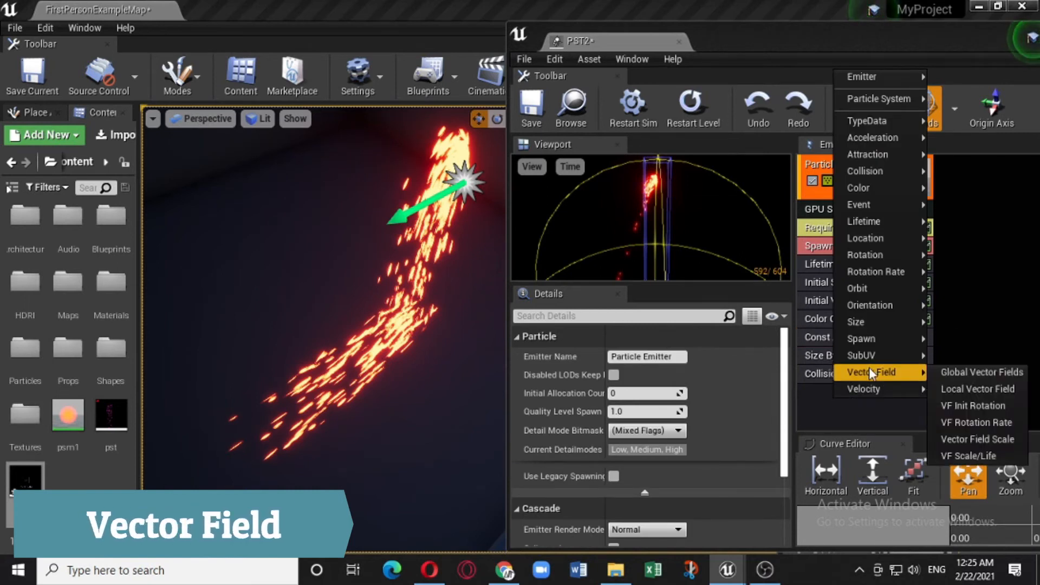
pyautogui.click(960, 389)
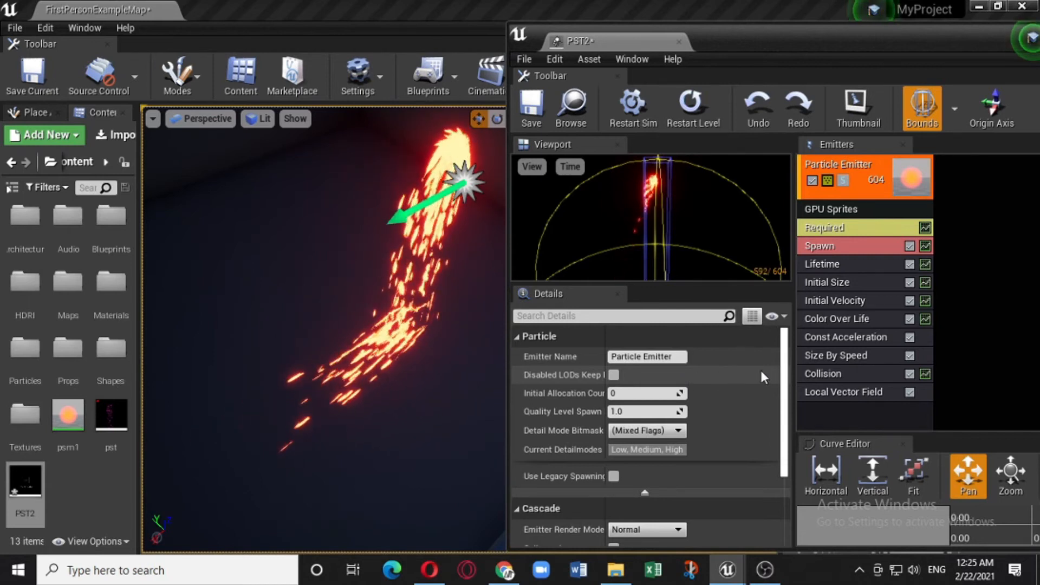
pyautogui.click(840, 391)
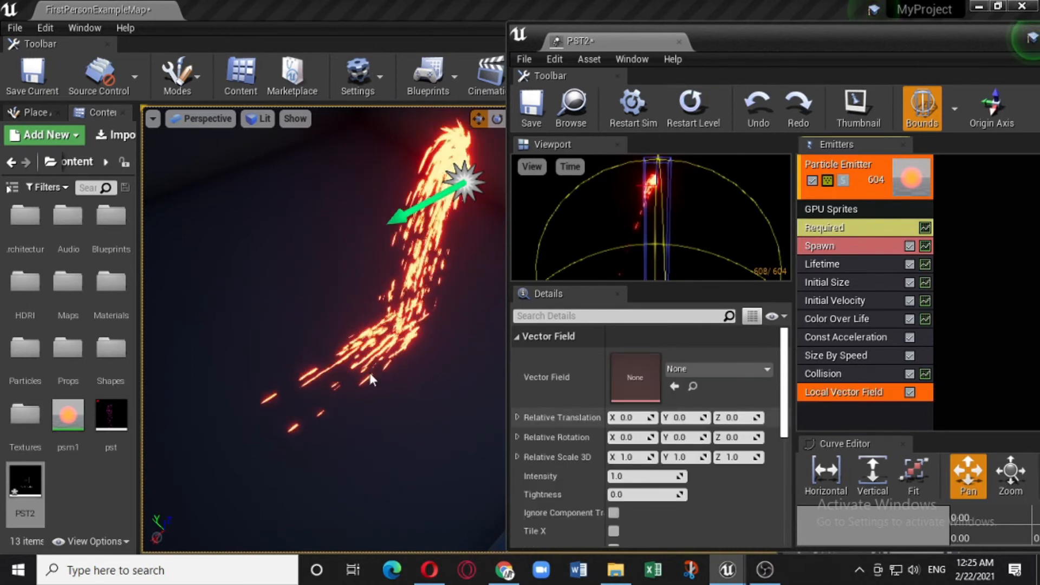
# - Assign VF_Alligator_LowFreq_32x32x32 as the Local Vector Field module's vector field
pyautogui.click(707, 367)
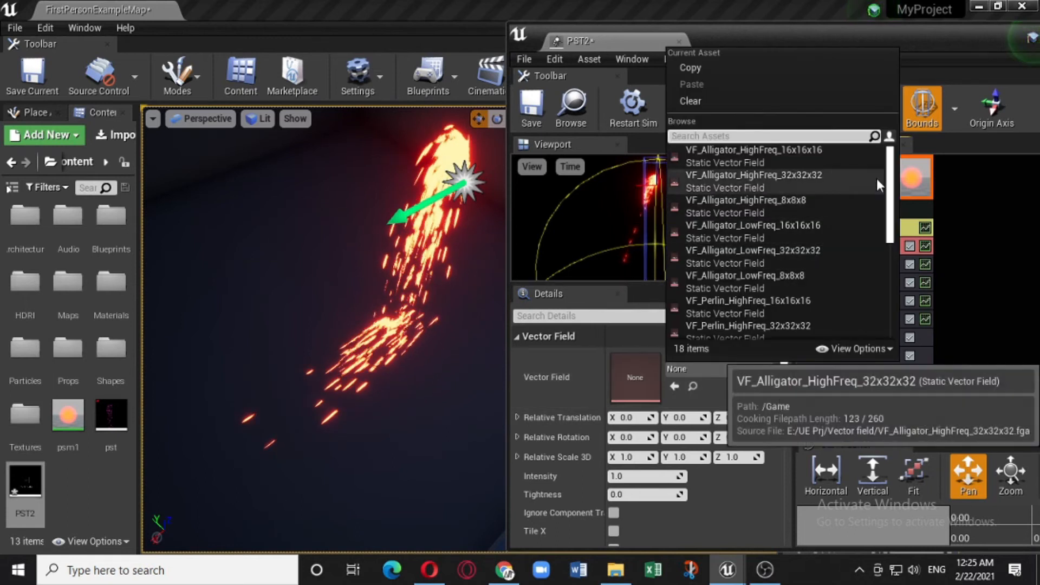
pyautogui.moveTo(890, 195); pyautogui.dragTo(890, 217)
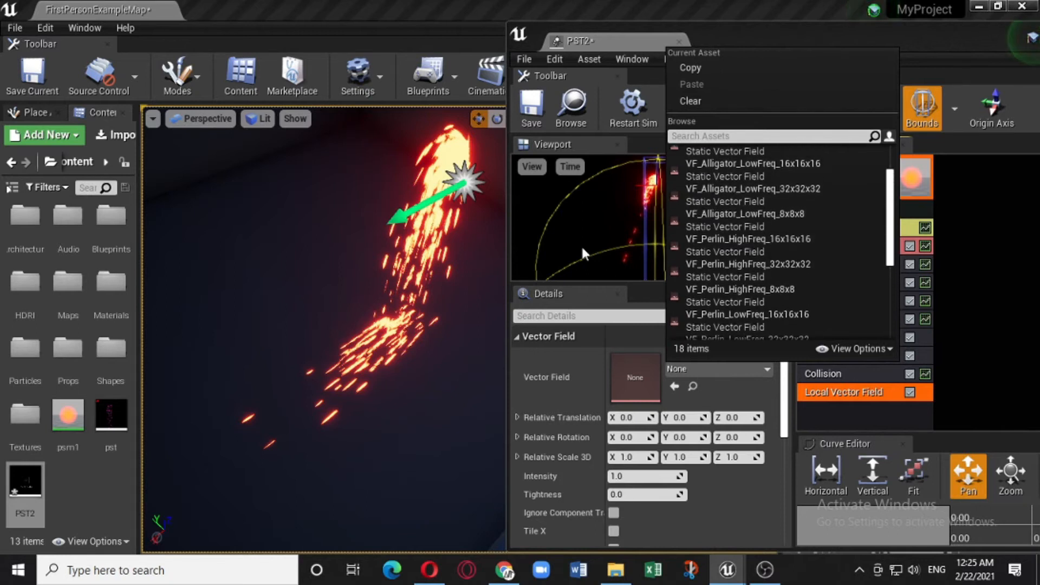
pyautogui.click(742, 188)
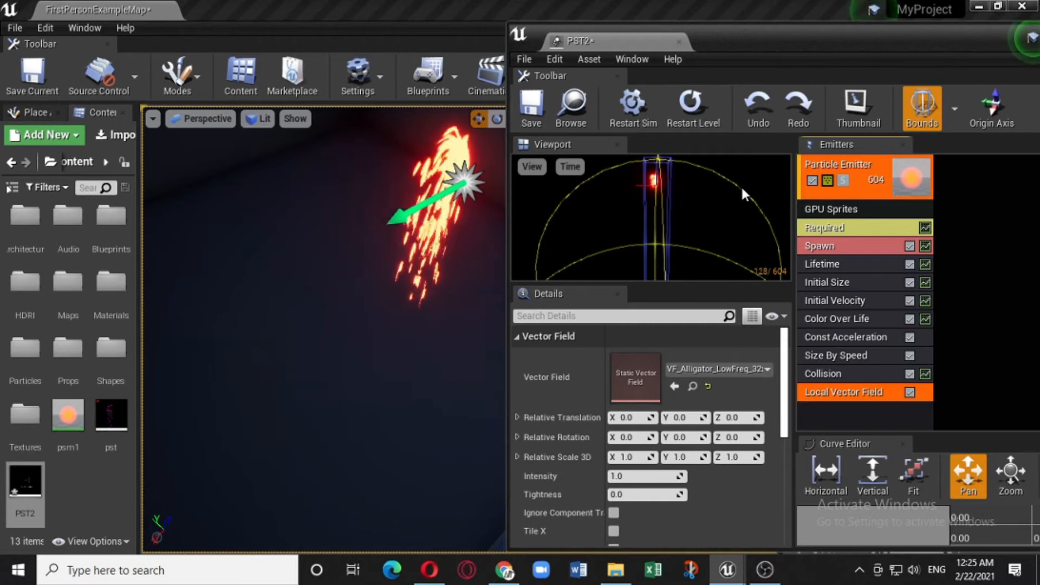
# - Enlarge the particle preview and turn on the display of vector fields in it
pyautogui.moveTo(674, 185); pyautogui.dragTo(666, 429)
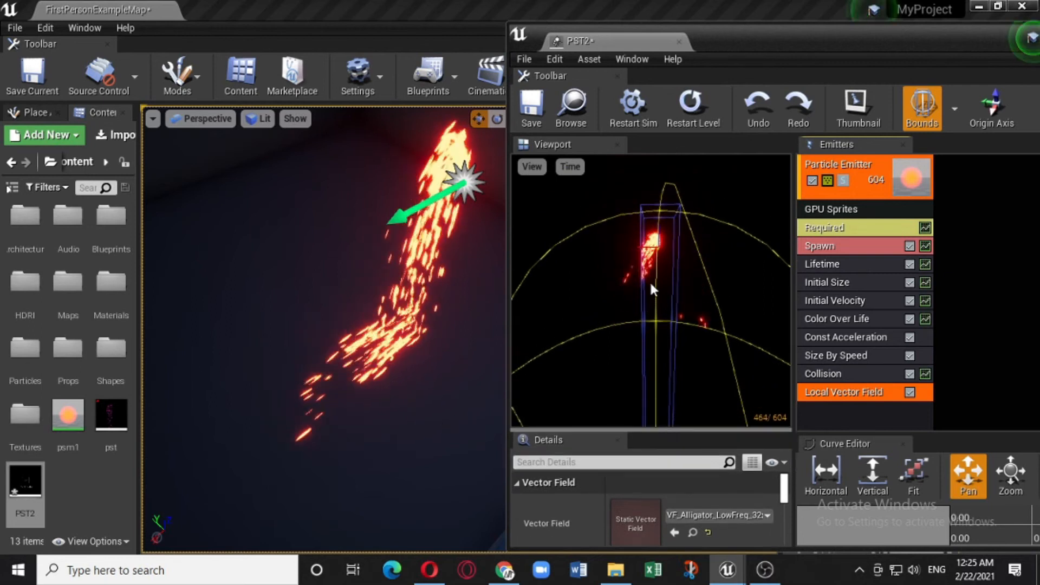
pyautogui.scroll(5, 651, 283)
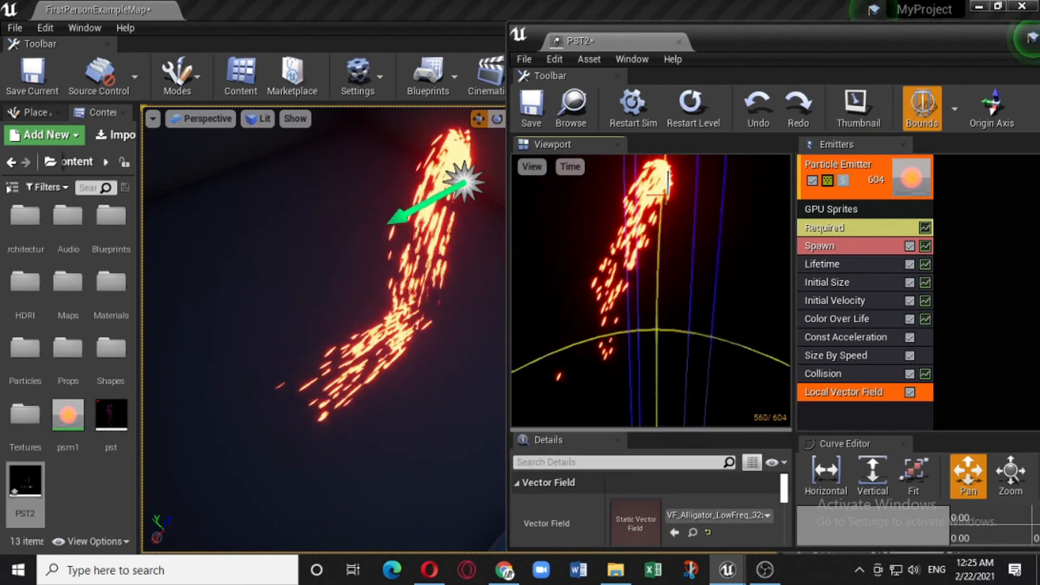
pyautogui.scroll(-4, 649, 280)
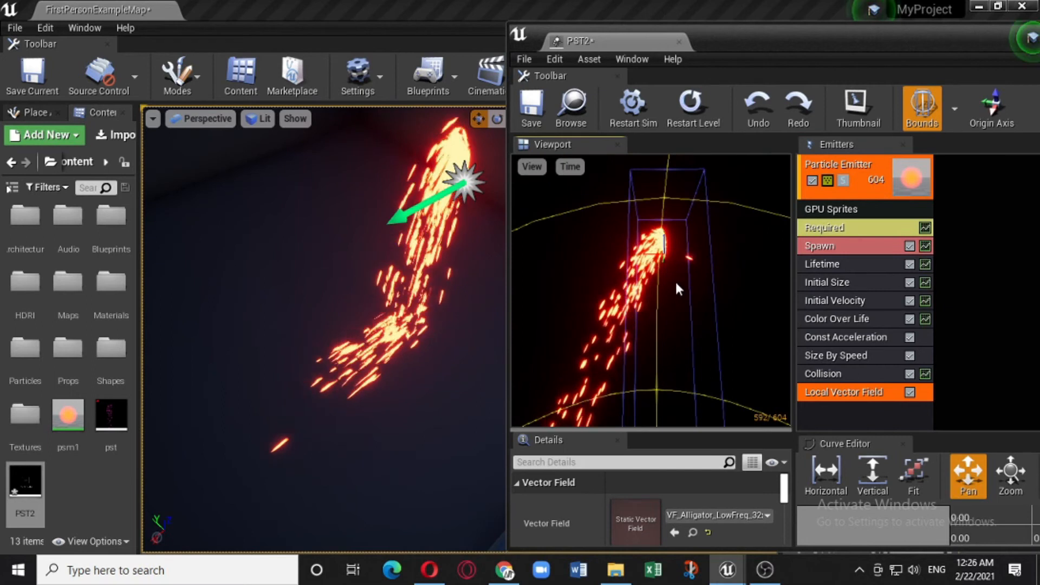
pyautogui.scroll(2, 675, 280)
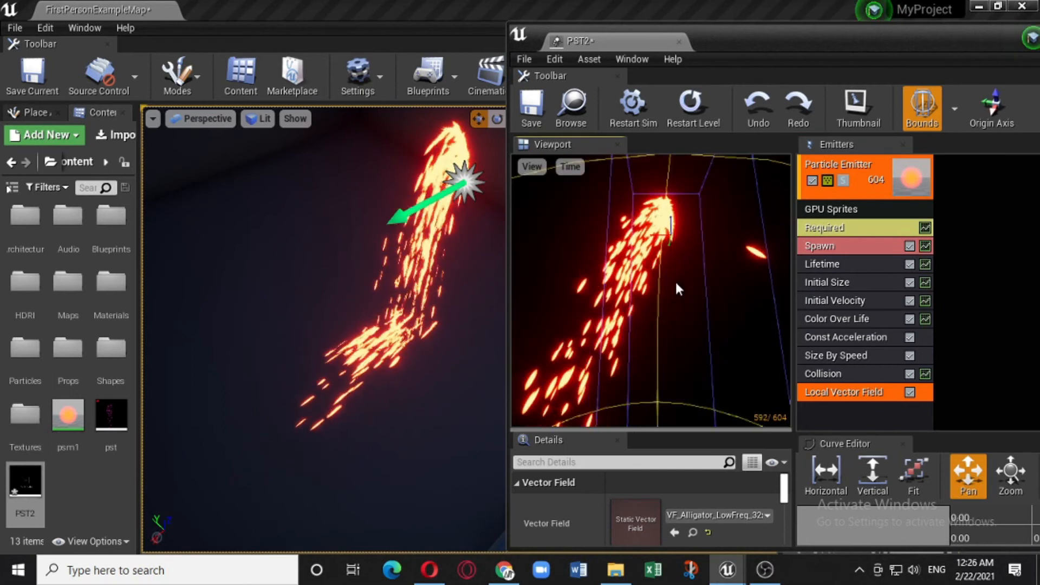
pyautogui.click(531, 168)
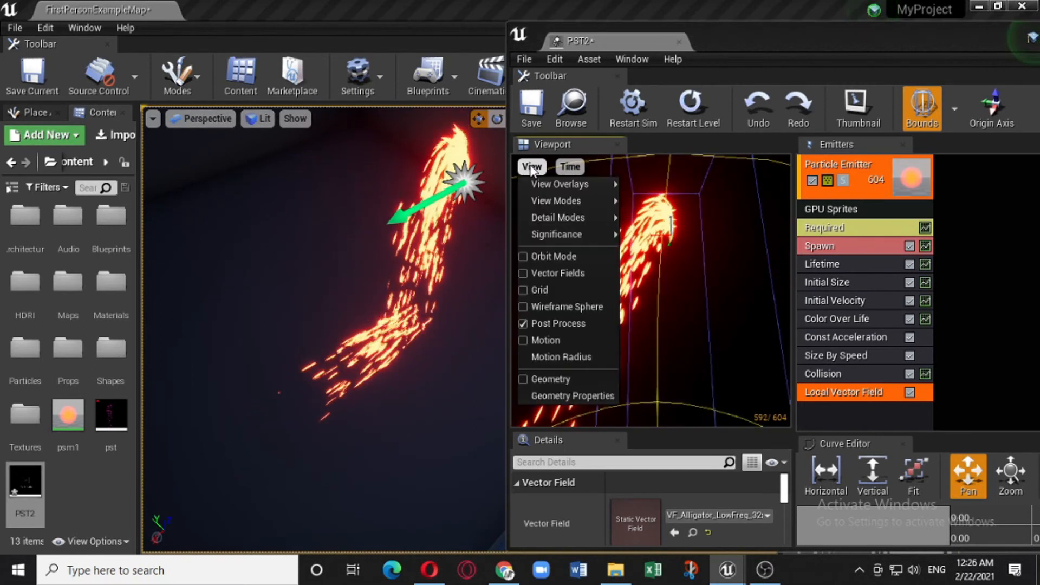
pyautogui.click(538, 274)
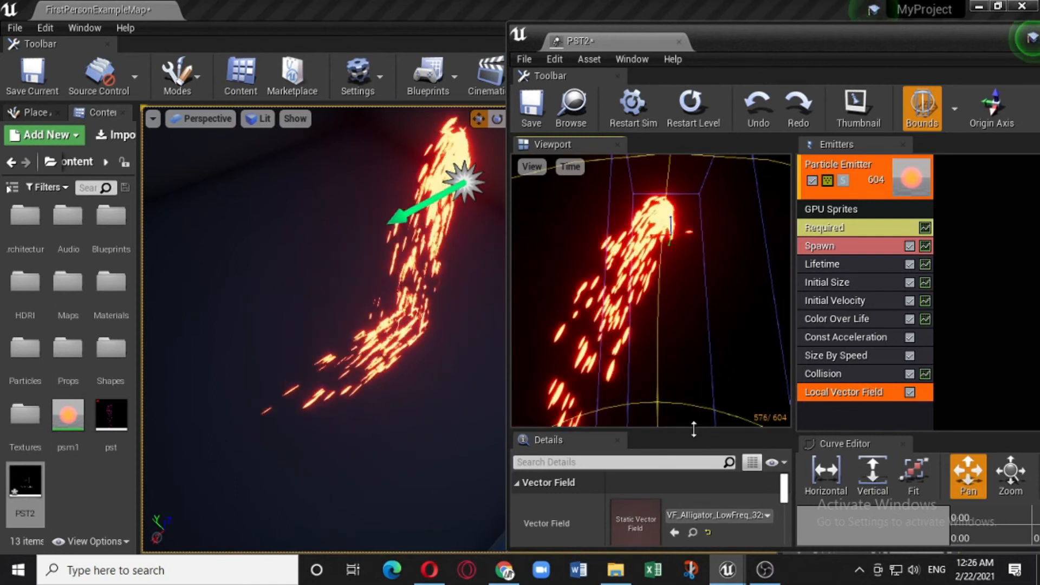
# - Set the local vector field's Relative Scale 3D to 30 on X, Y and Z
pyautogui.moveTo(693, 431); pyautogui.dragTo(691, 316)
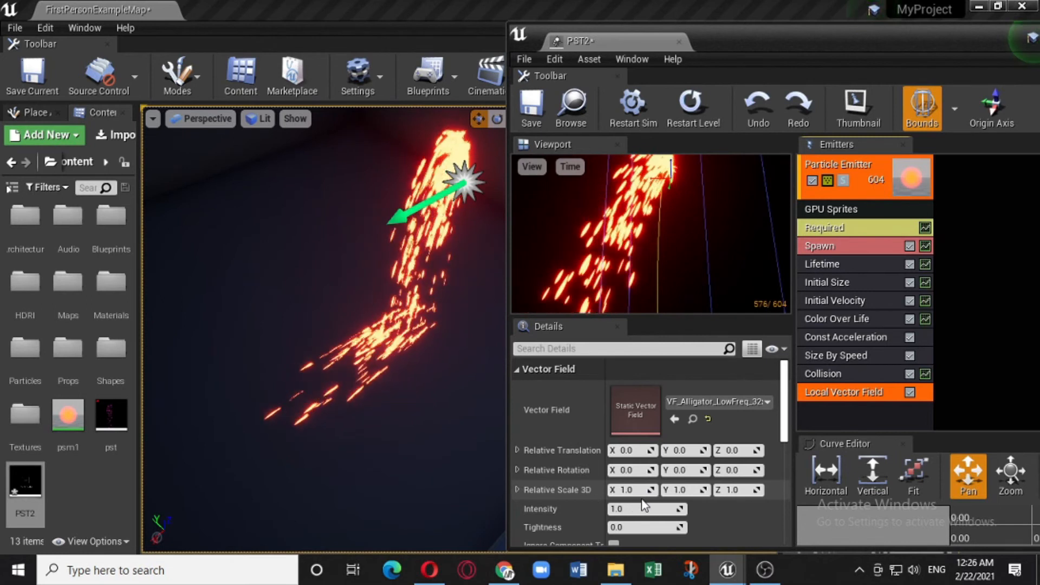
pyautogui.moveTo(720, 222); pyautogui.dragTo(719, 176)
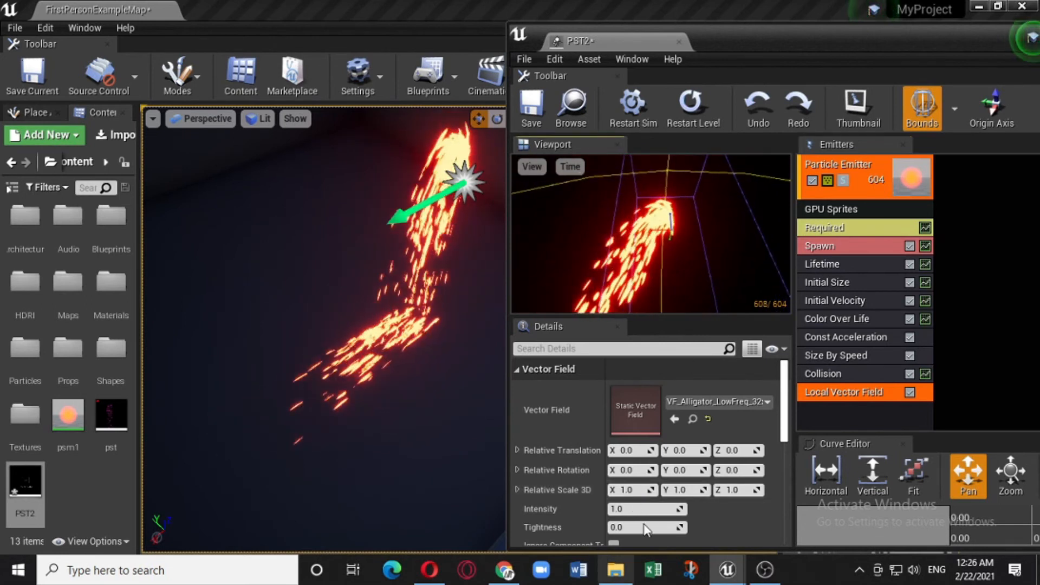
pyautogui.click(628, 490)
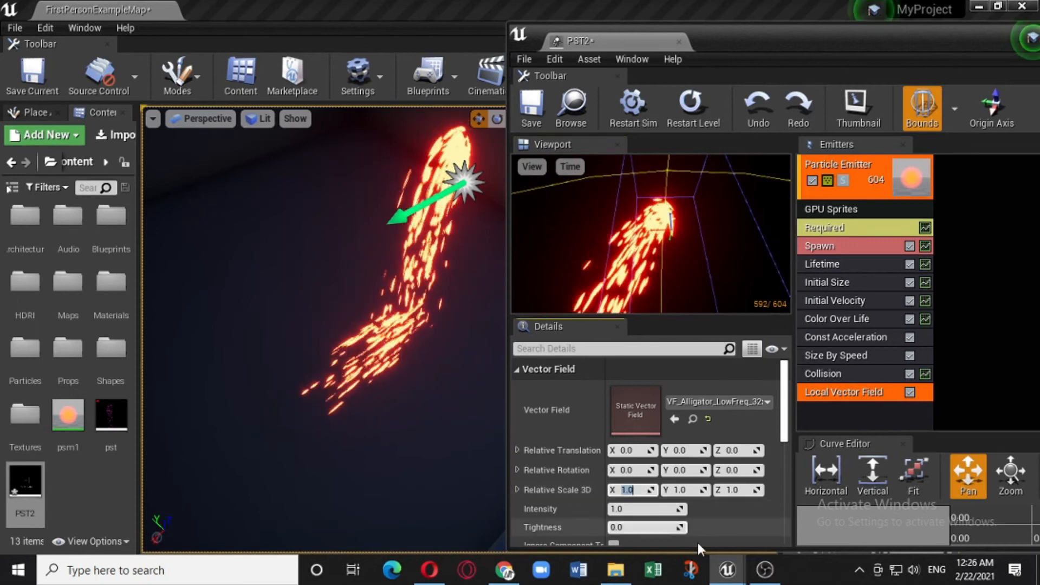
pyautogui.write('30')
pyautogui.press('Return')
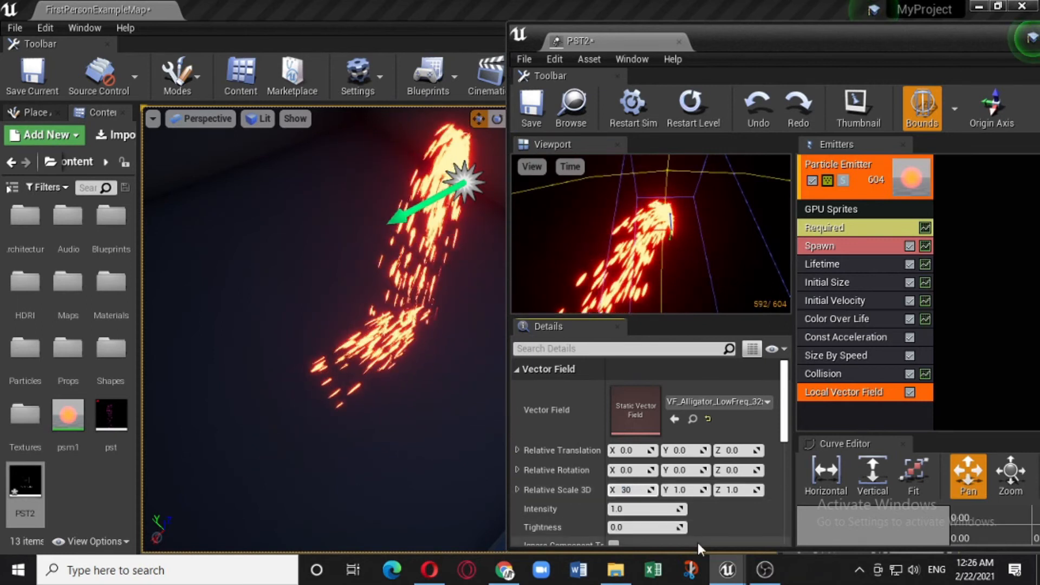
pyautogui.click(686, 489)
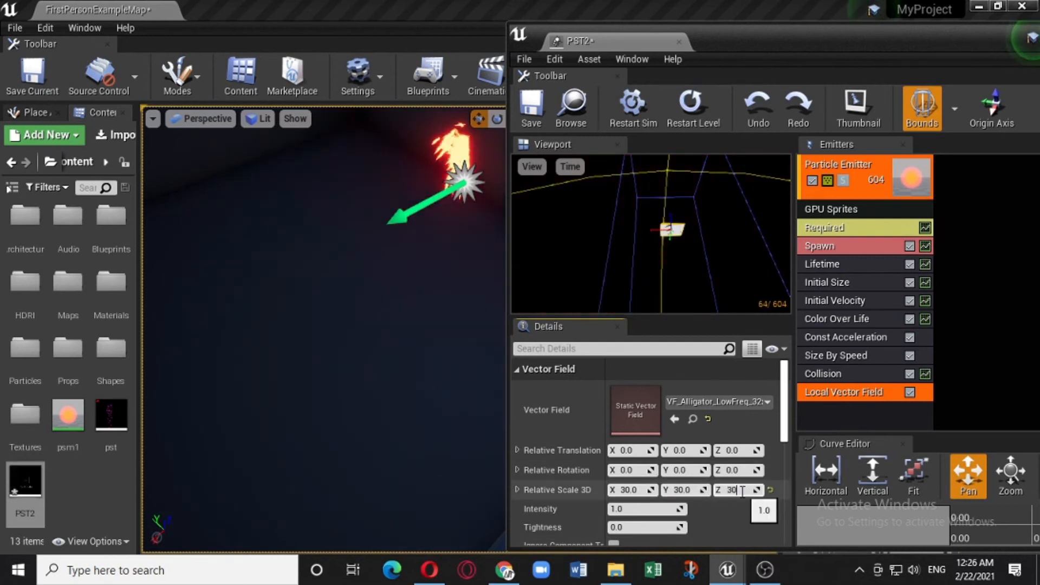
pyautogui.press('Return')
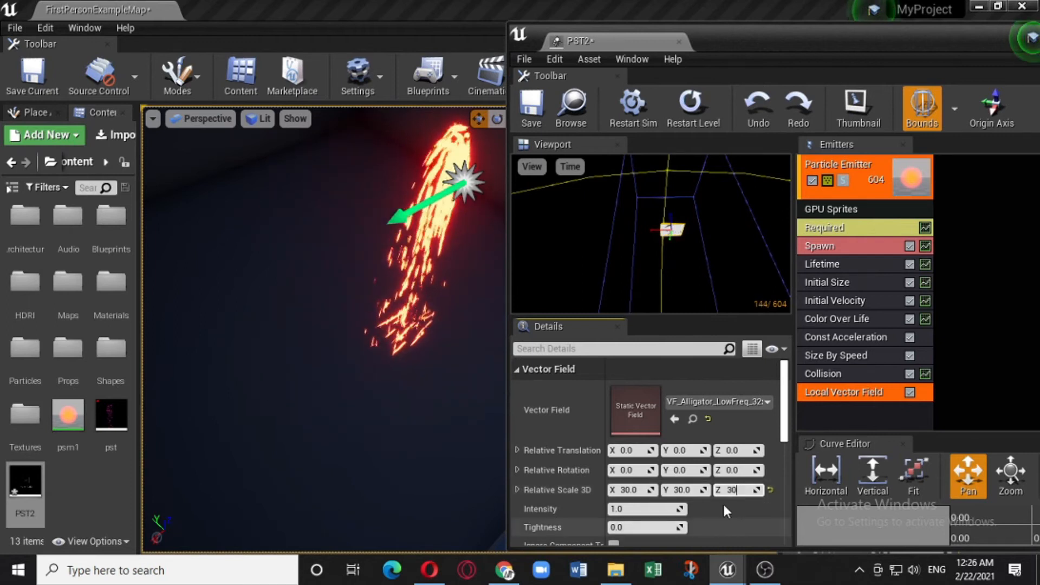
# - Examine the scaled vector field in the particle preview from several angles and distances
pyautogui.scroll(6, 686, 257)
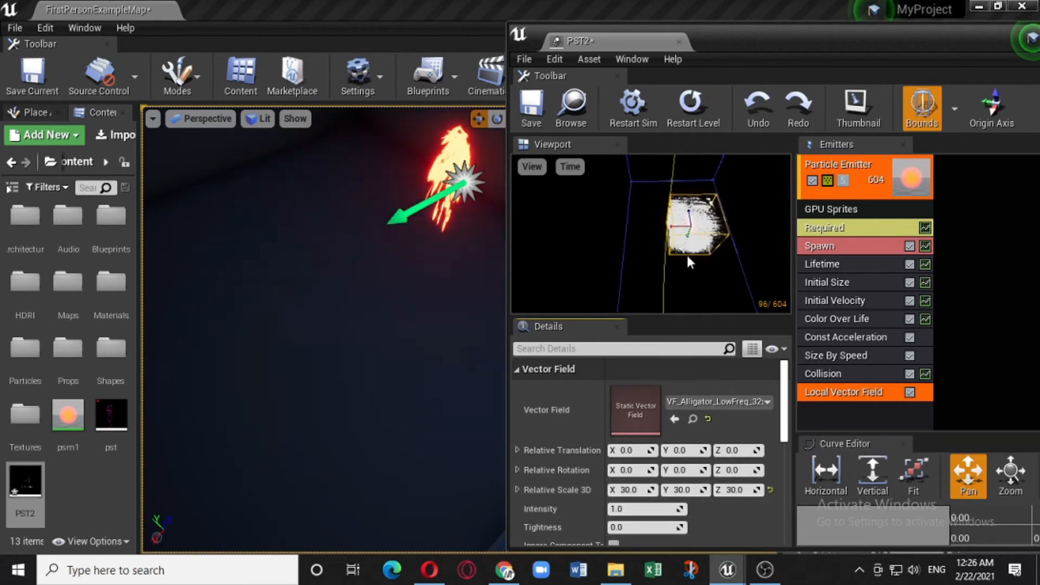
pyautogui.moveTo(717, 272); pyautogui.dragTo(740, 247, button='right')
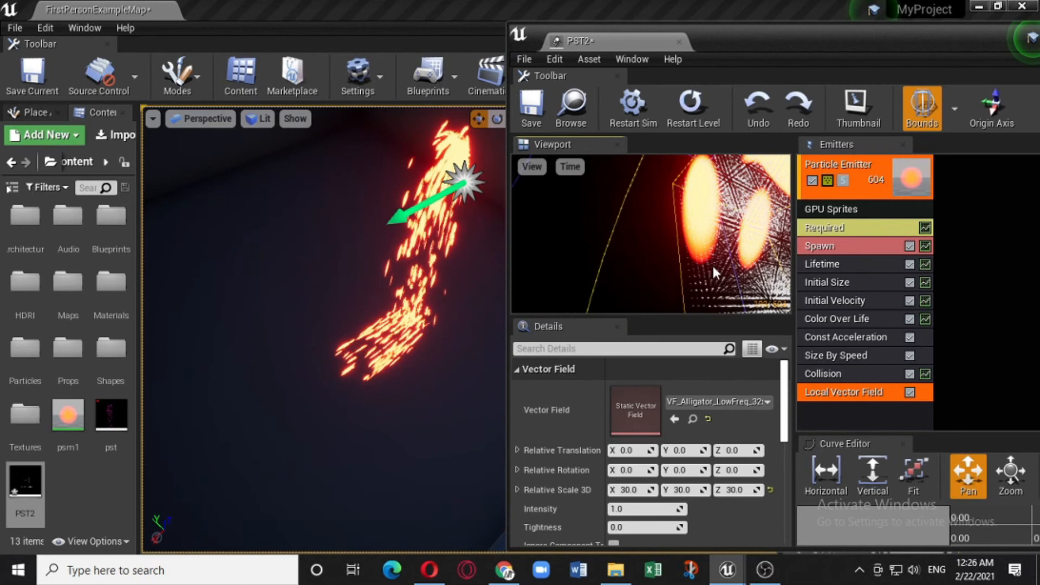
pyautogui.scroll(-7, 713, 265)
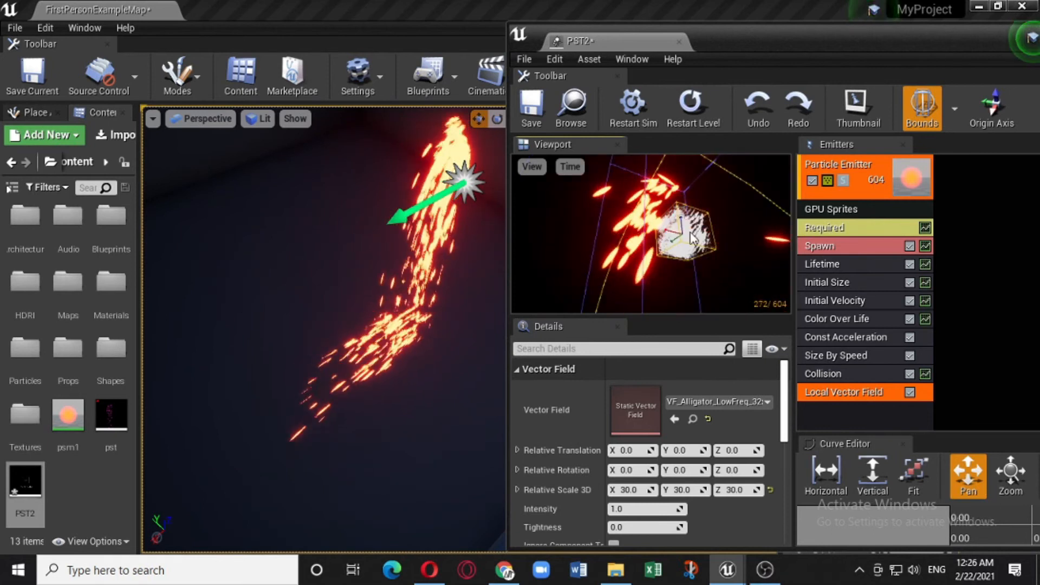
pyautogui.scroll(8, 741, 236)
pyautogui.moveTo(742, 237); pyautogui.dragTo(791, 244, button='right')
pyautogui.scroll(-8, 684, 255)
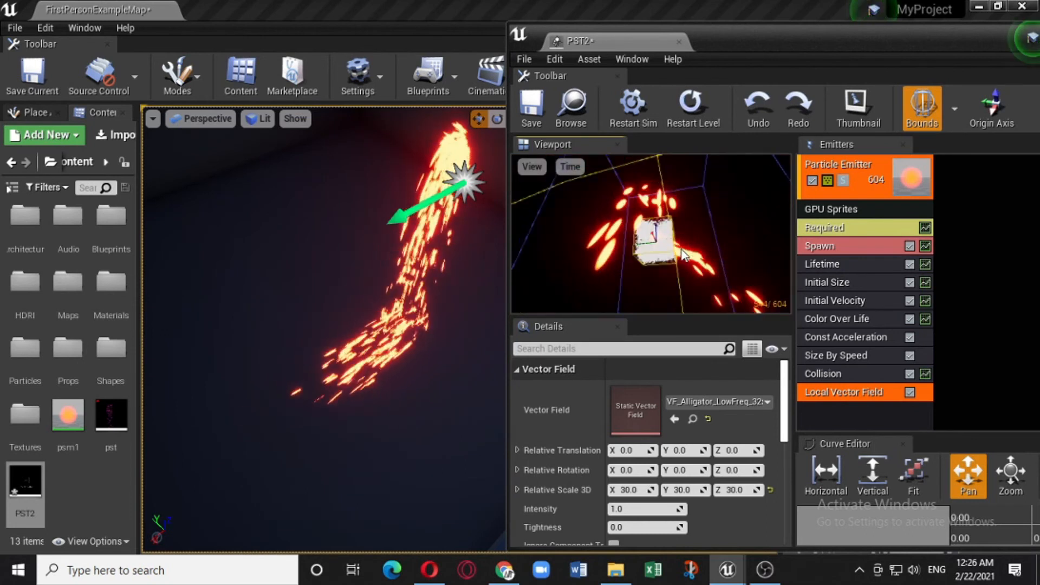
pyautogui.scroll(8, 681, 250)
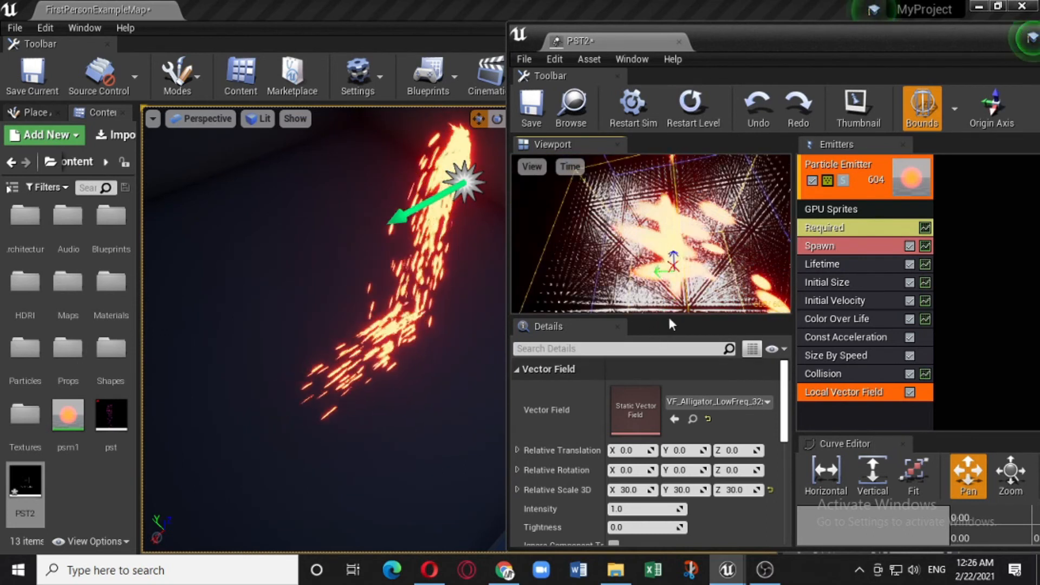
pyautogui.moveTo(671, 326)
pyautogui.mouseDown()
pyautogui.moveTo(671, 351)
pyautogui.moveTo(672, 330)
pyautogui.mouseUp()
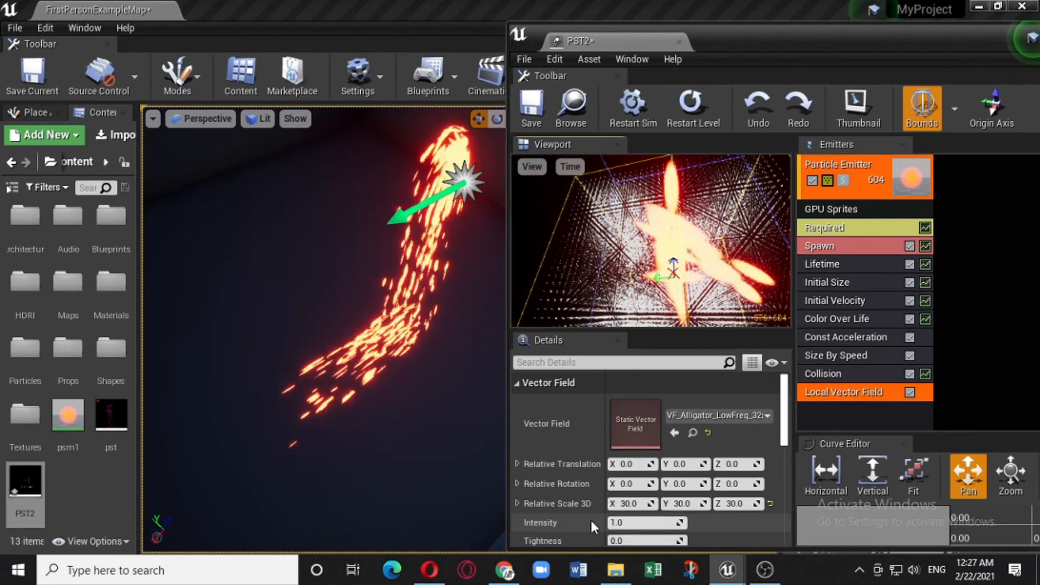
# - Set the local vector field's Tightness to 10
pyautogui.scroll(-1, 719, 432)
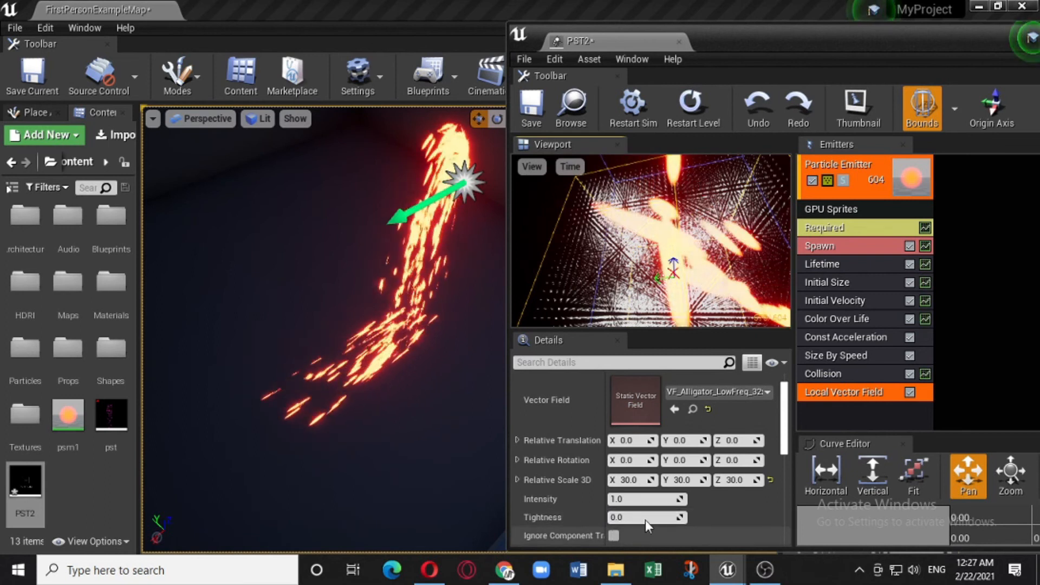
pyautogui.click(616, 517)
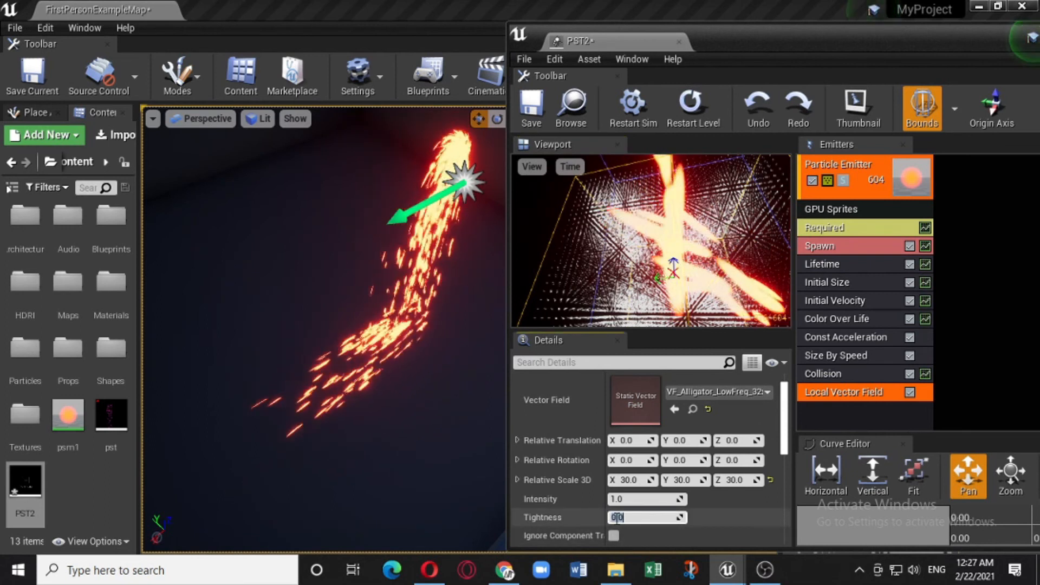
pyautogui.write('10')
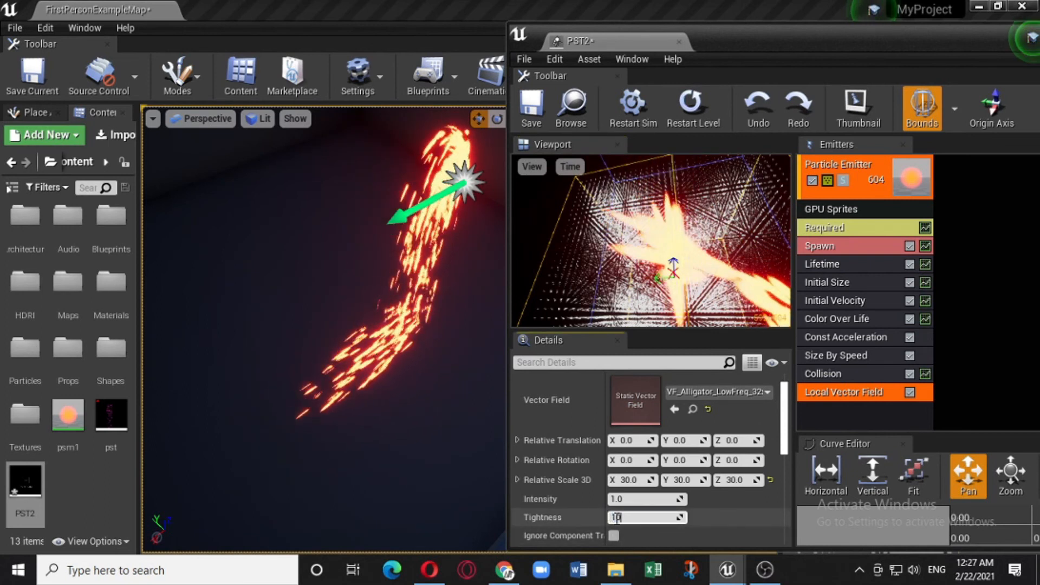
pyautogui.press('Return')
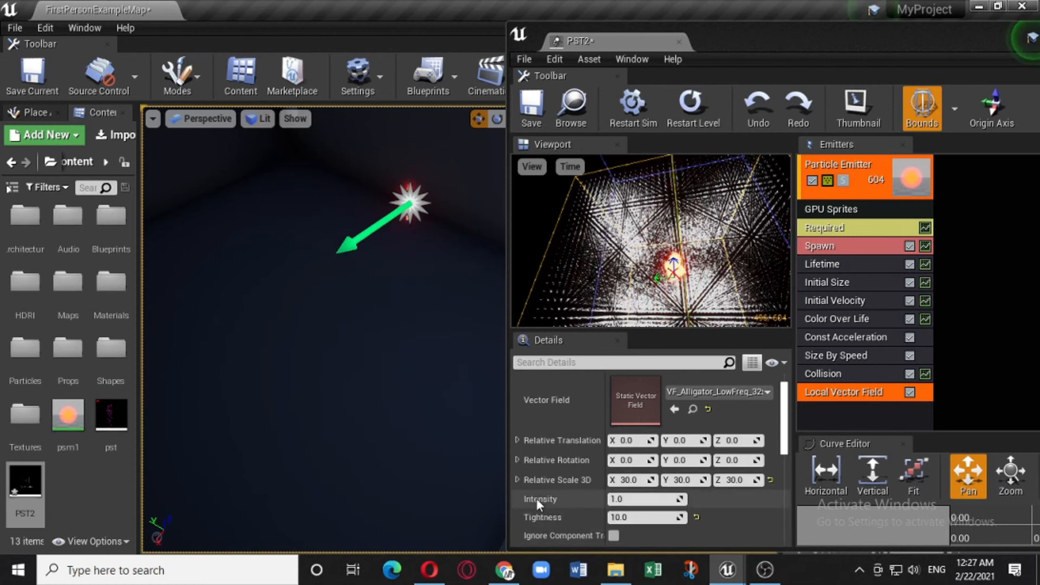
# - Raise the local vector field's Intensity to 1000 and check the sparks' motion in the level
pyautogui.click(638, 499)
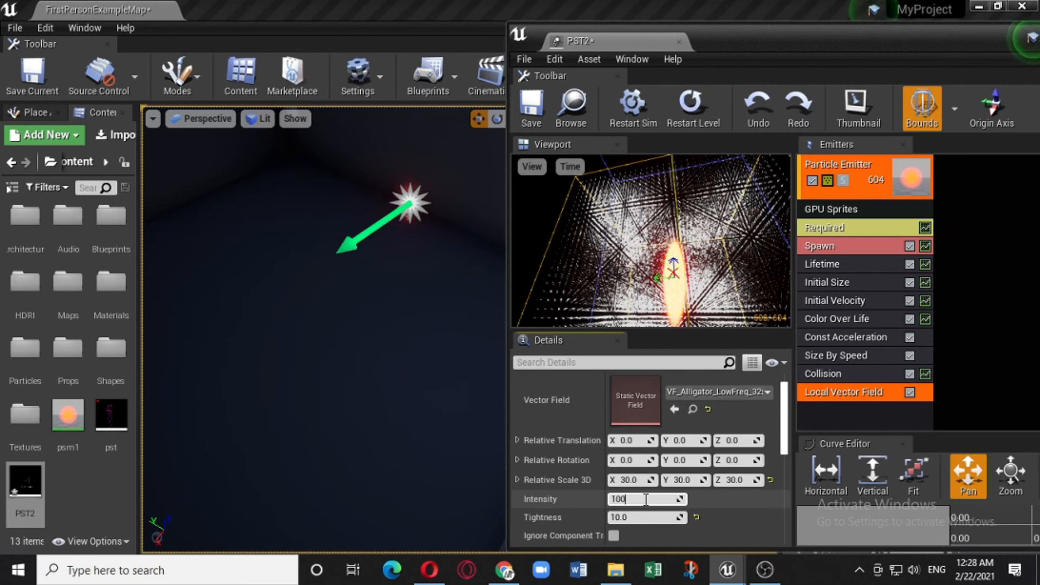
pyautogui.press('Return')
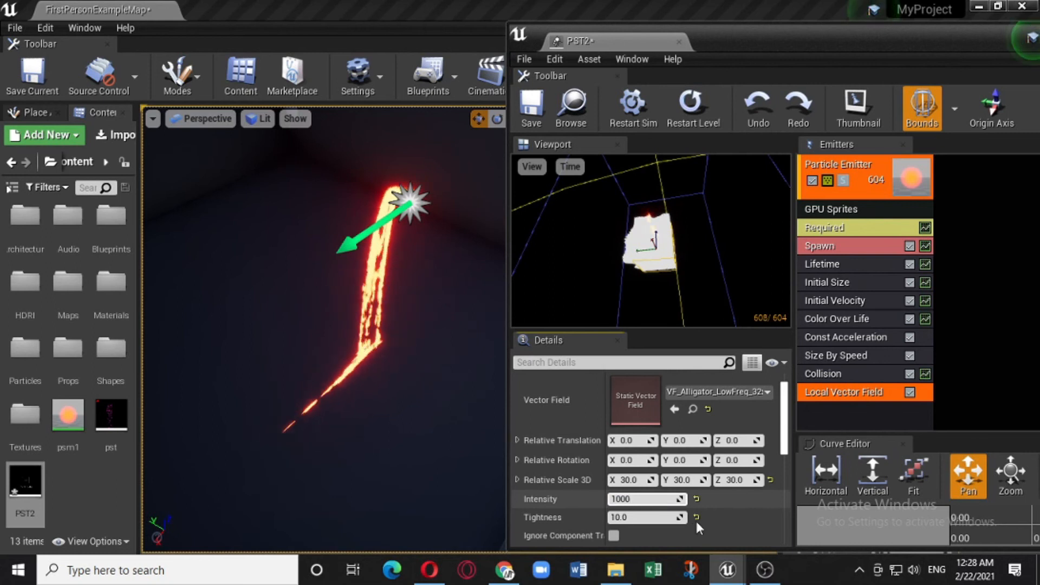
pyautogui.click(738, 524)
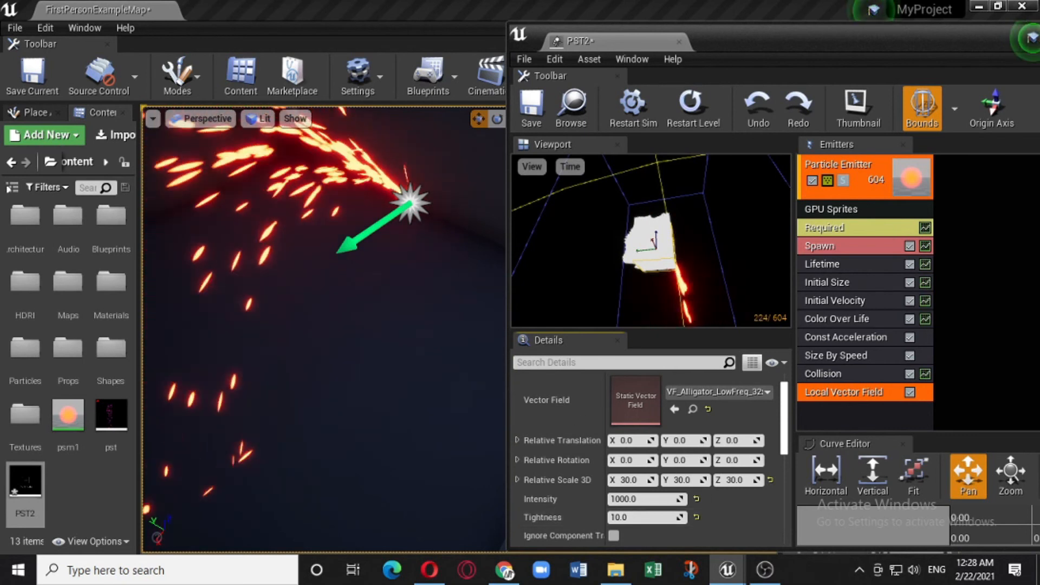
pyautogui.moveTo(325, 325); pyautogui.dragTo(331, 293, button='right')
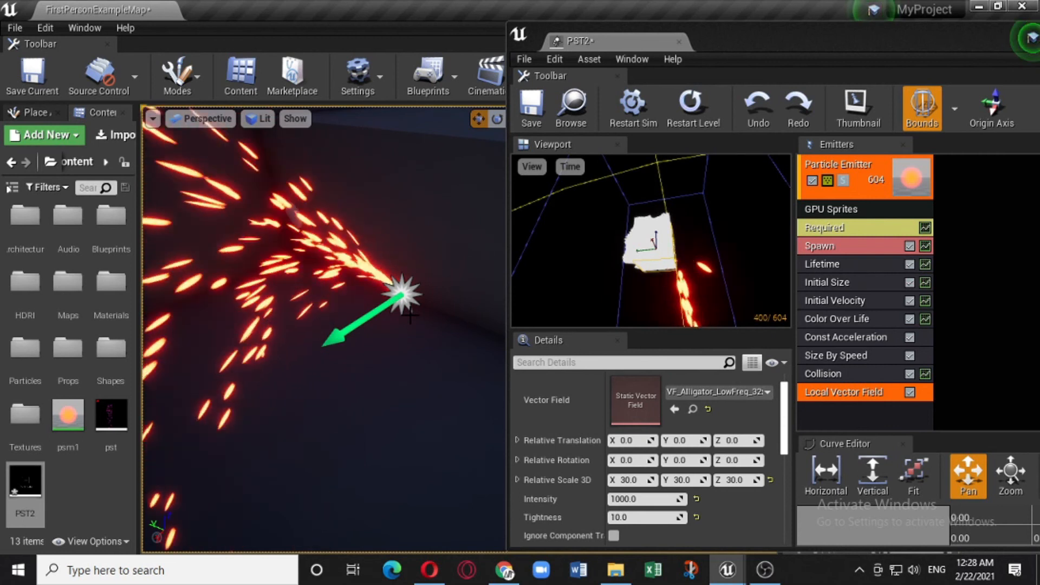
pyautogui.moveTo(383, 359)
pyautogui.mouseDown(button='right')
pyautogui.moveTo(325, 359)
pyautogui.moveTo(413, 375)
pyautogui.moveTo(395, 364)
pyautogui.mouseUp(button='right')
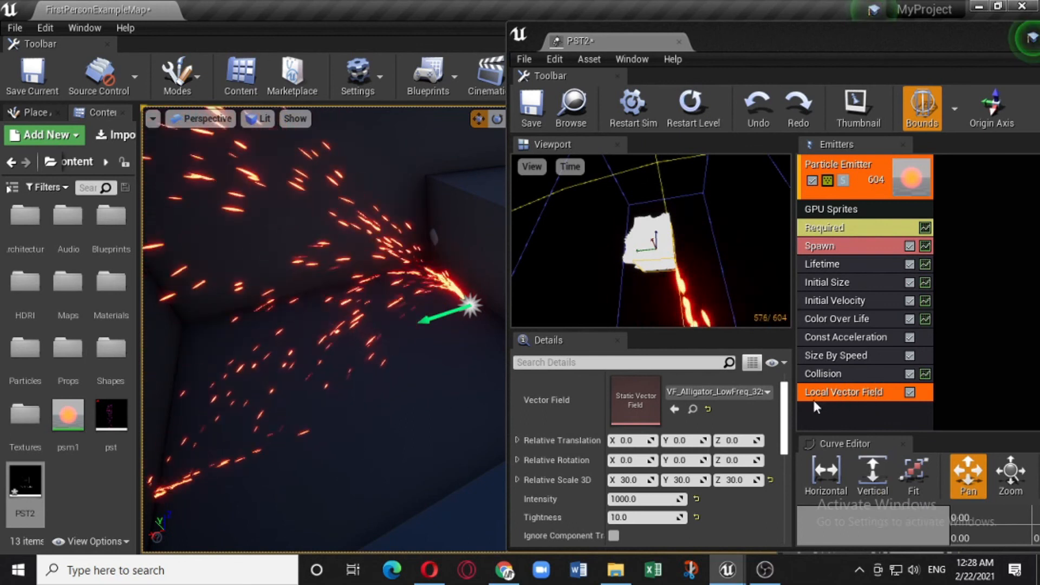
# - Add a VF Rotation Rate module to the particle emitter and set its X rotation rate to 5
pyautogui.rightClick(857, 410)
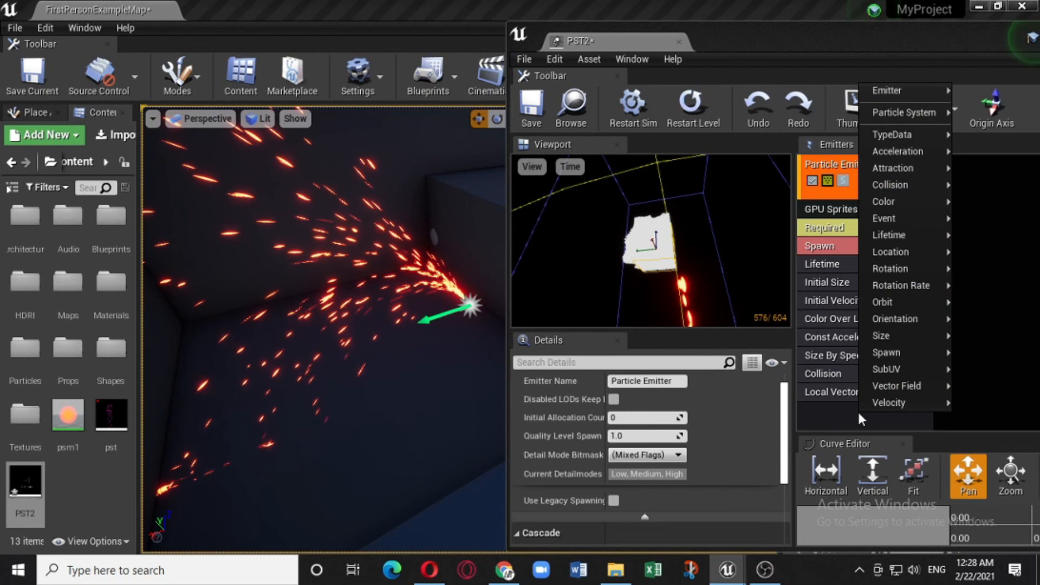
pyautogui.moveTo(929, 393)
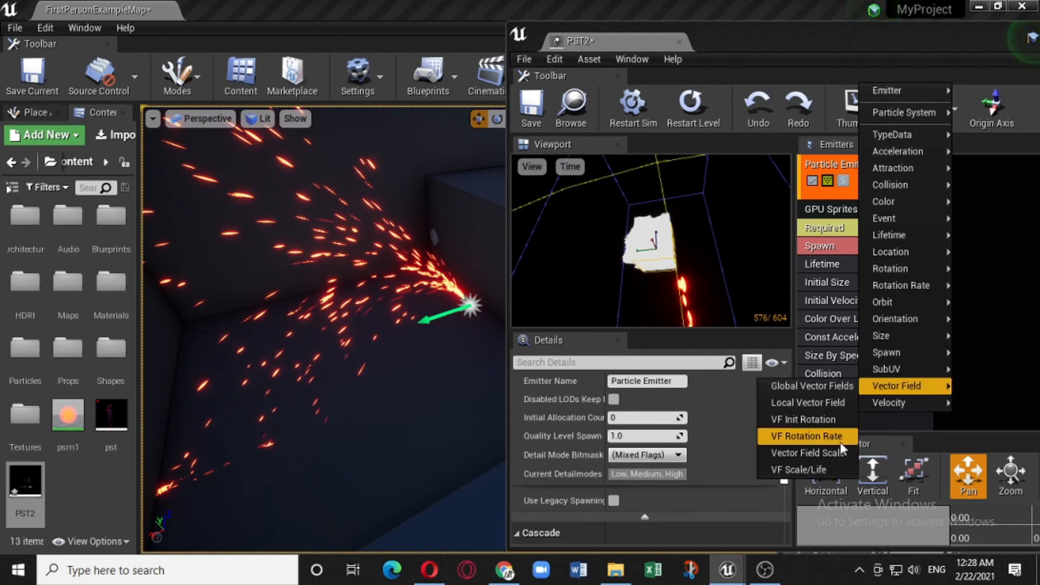
pyautogui.click(807, 435)
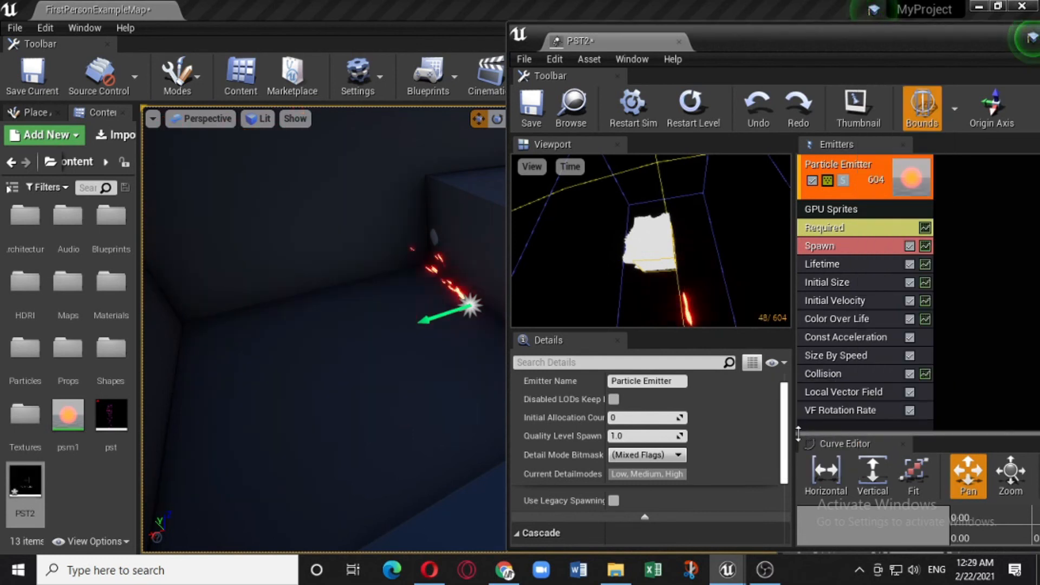
pyautogui.click(844, 409)
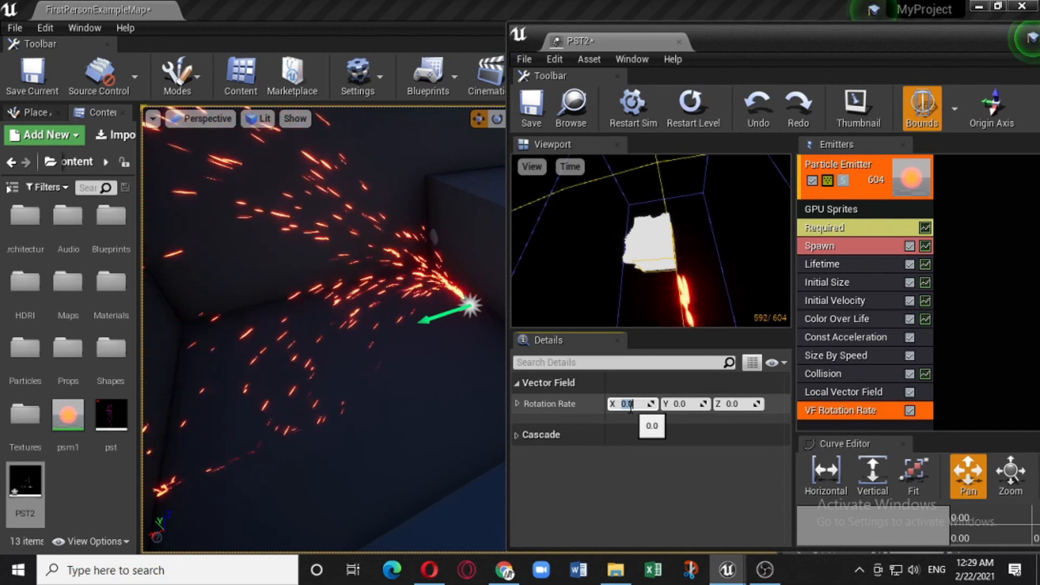
pyautogui.write('5')
pyautogui.press('Return')
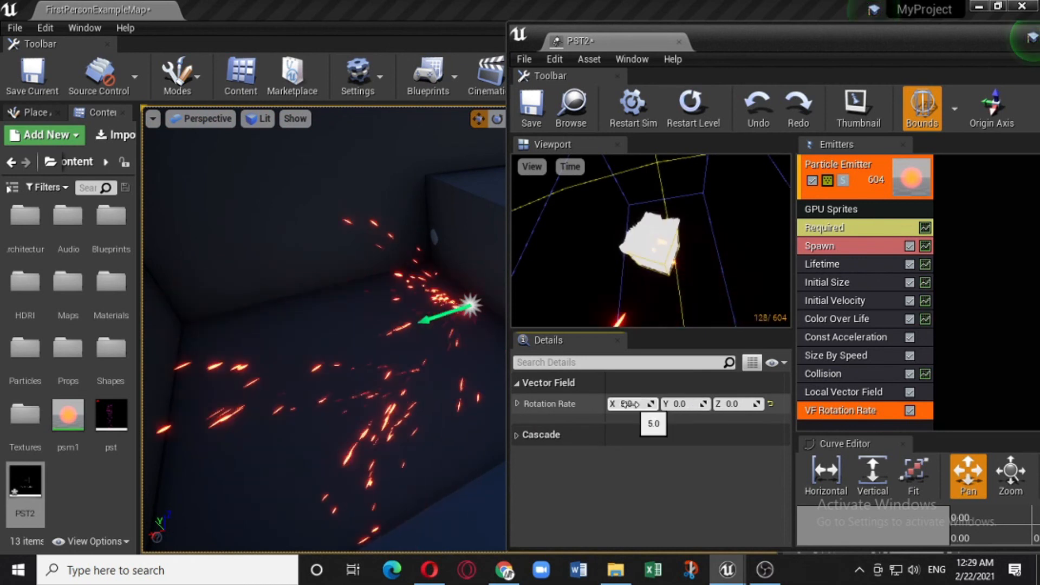
# - Set the vector field's rotation rate to X 3, Y 2 and Z 4 and check the sparks' motion in the level
pyautogui.click(630, 405)
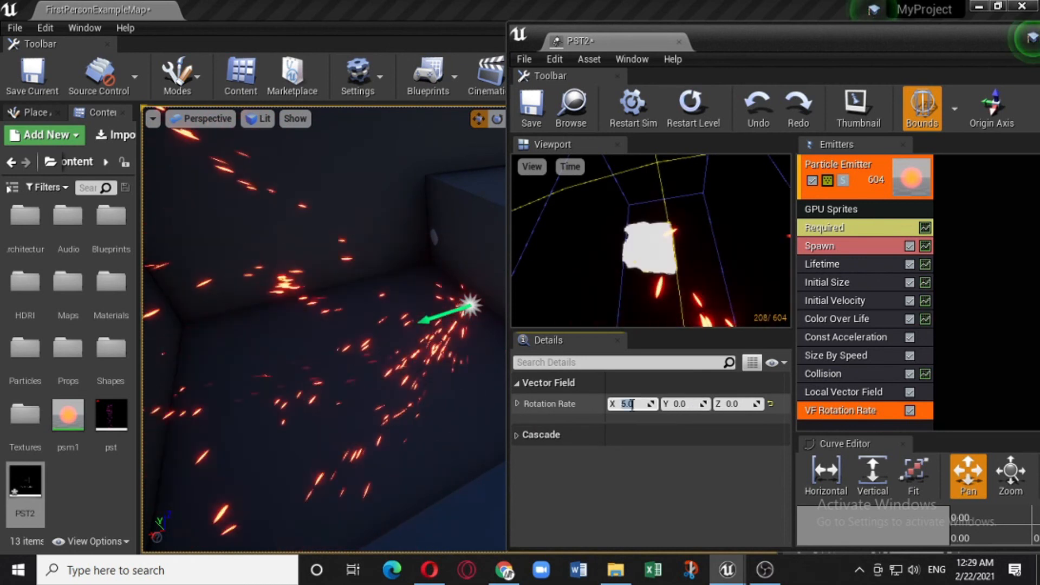
pyautogui.write('3')
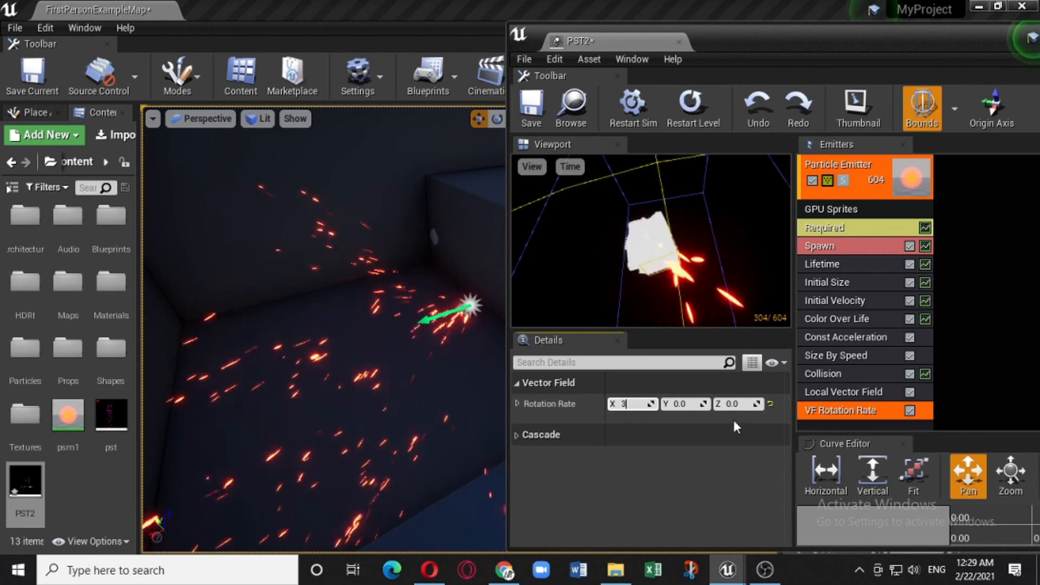
pyautogui.click(694, 404)
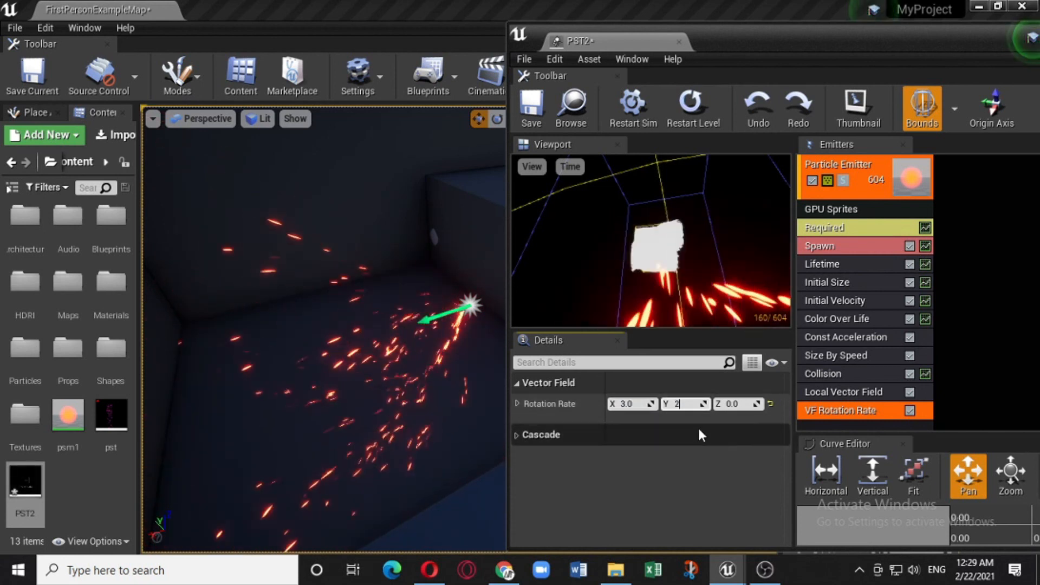
pyautogui.click(733, 404)
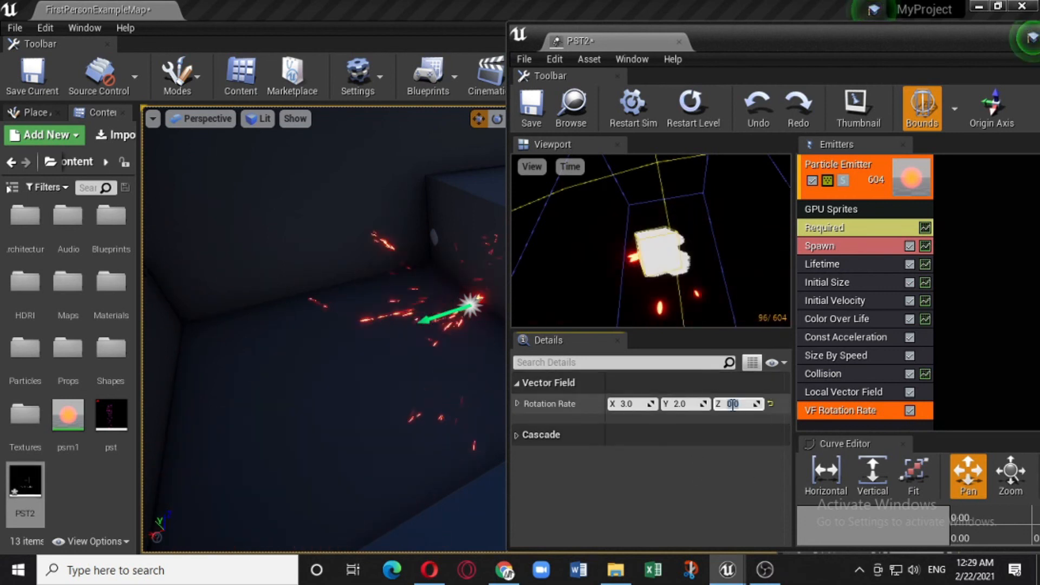
pyautogui.press('Return')
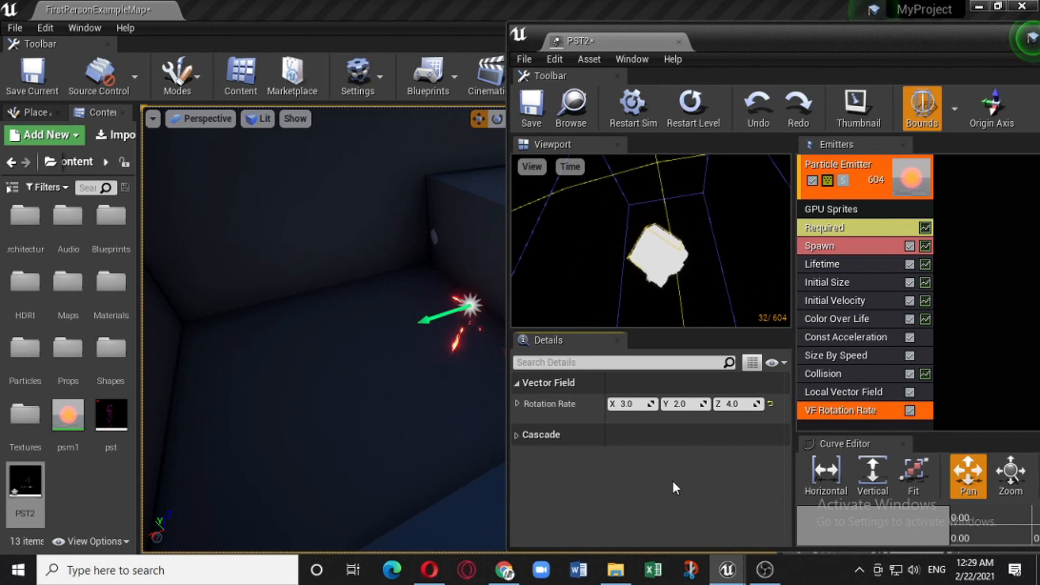
pyautogui.moveTo(339, 410); pyautogui.dragTo(391, 410, button='right')
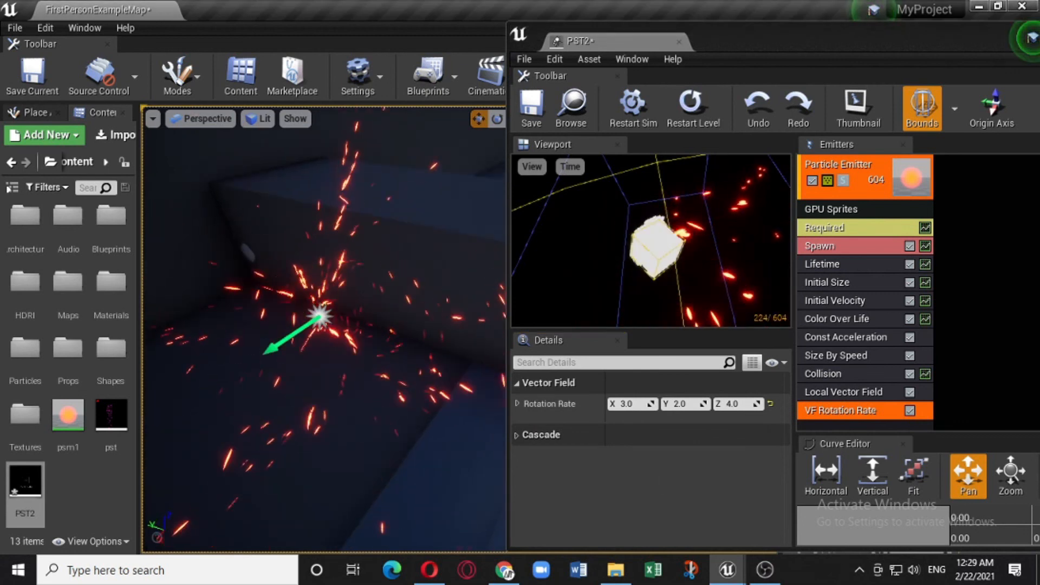